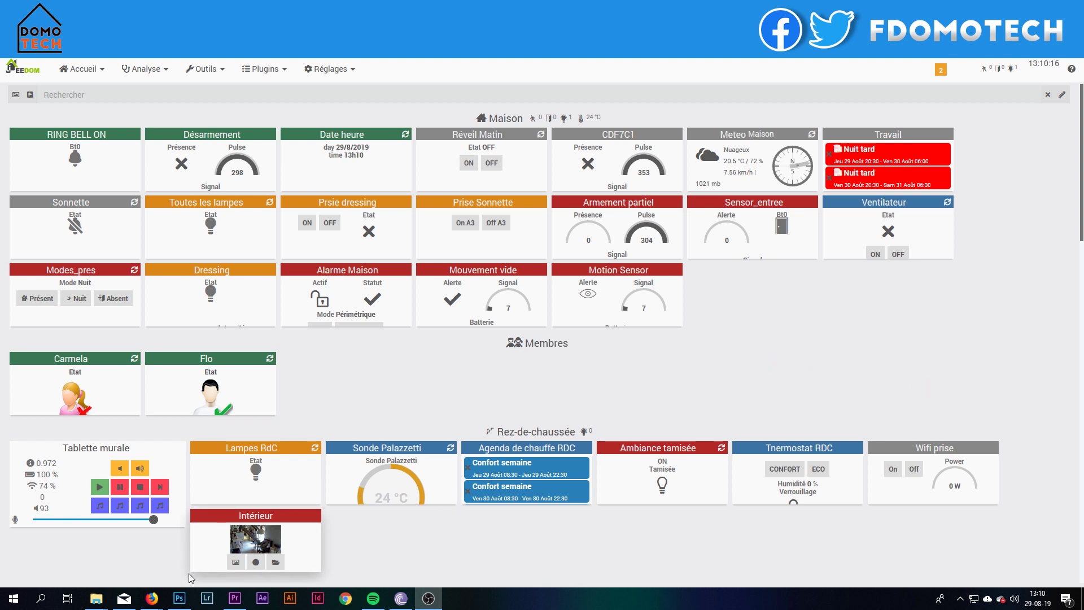
Step: Look through the dashboard's room sections and device tiles, from Maison down to Monitoring and back
{"action": "mouse_move", "coordinate": [152, 599]}
{"action": "left_click", "coordinate": [274, 514]}
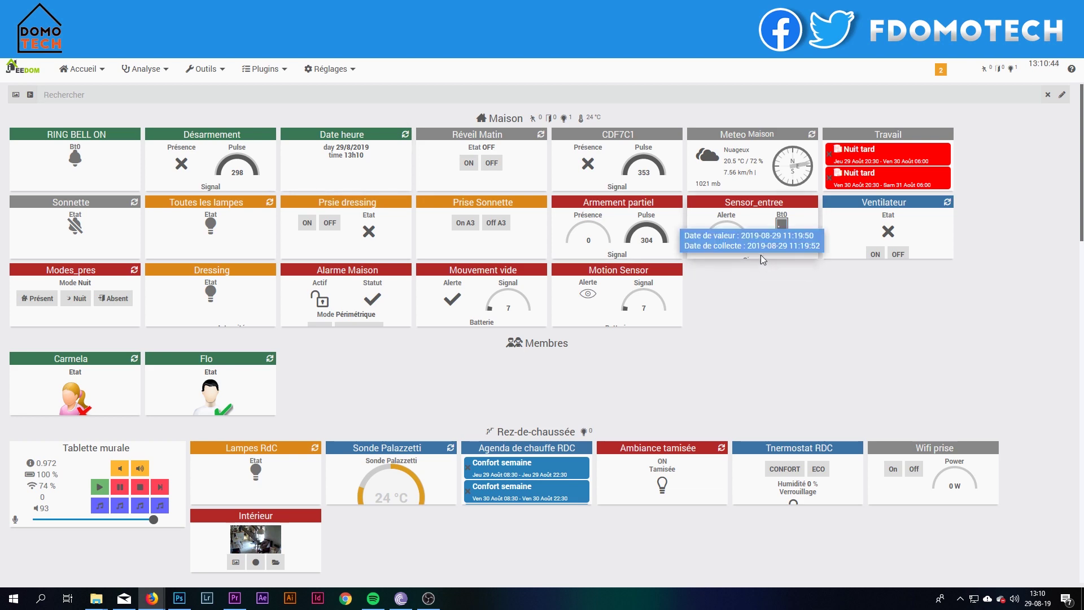
{"action": "scroll", "coordinate": [566, 479], "scroll_direction": "down", "scroll_amount": 5}
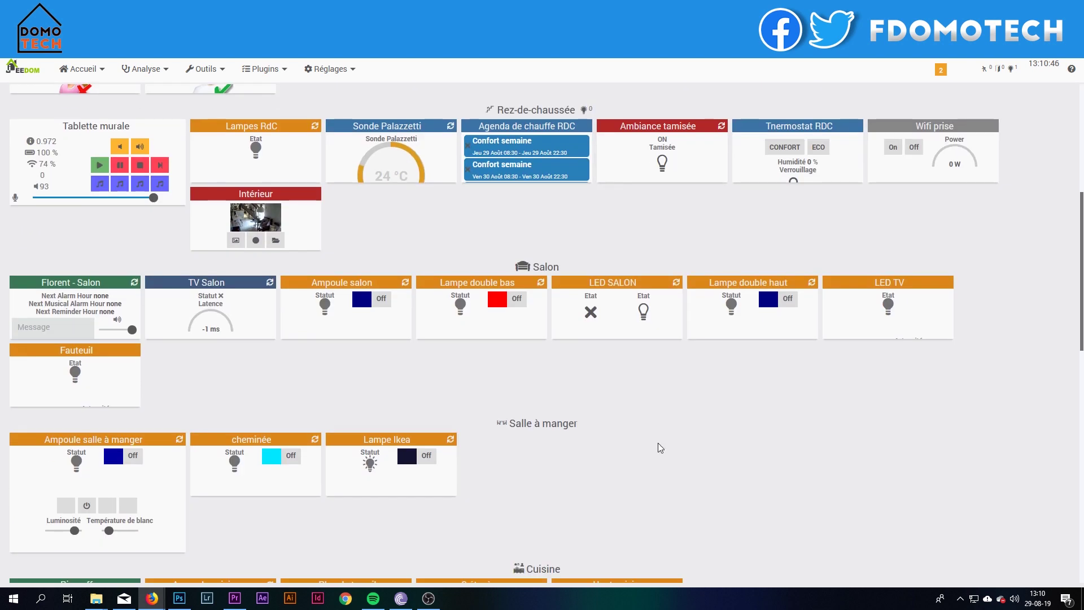
{"action": "scroll", "coordinate": [484, 392], "scroll_direction": "down", "scroll_amount": 4}
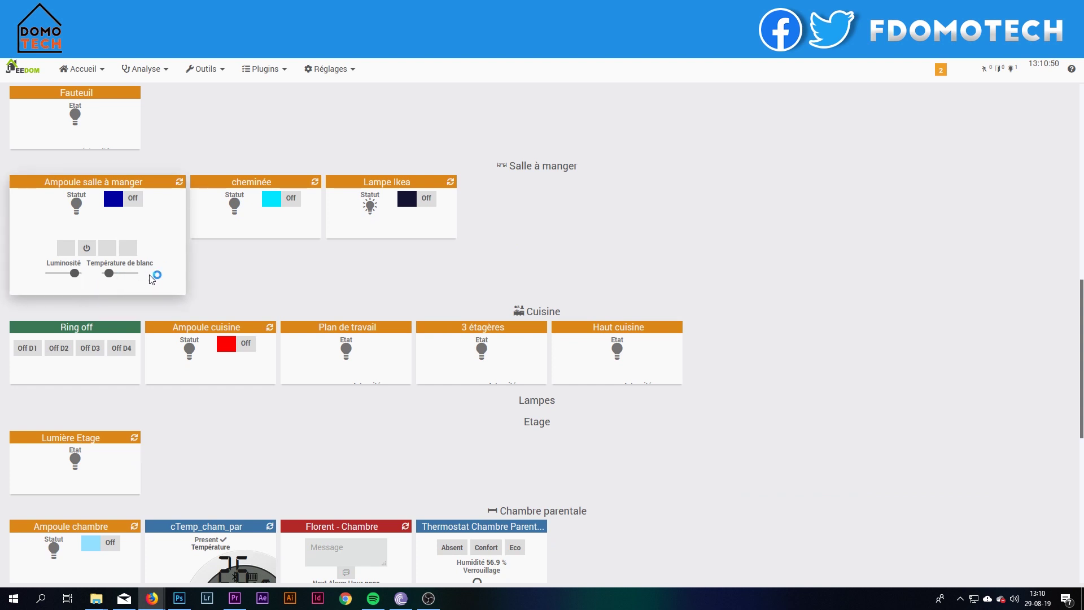
{"action": "scroll", "coordinate": [765, 330], "scroll_direction": "down", "scroll_amount": 3}
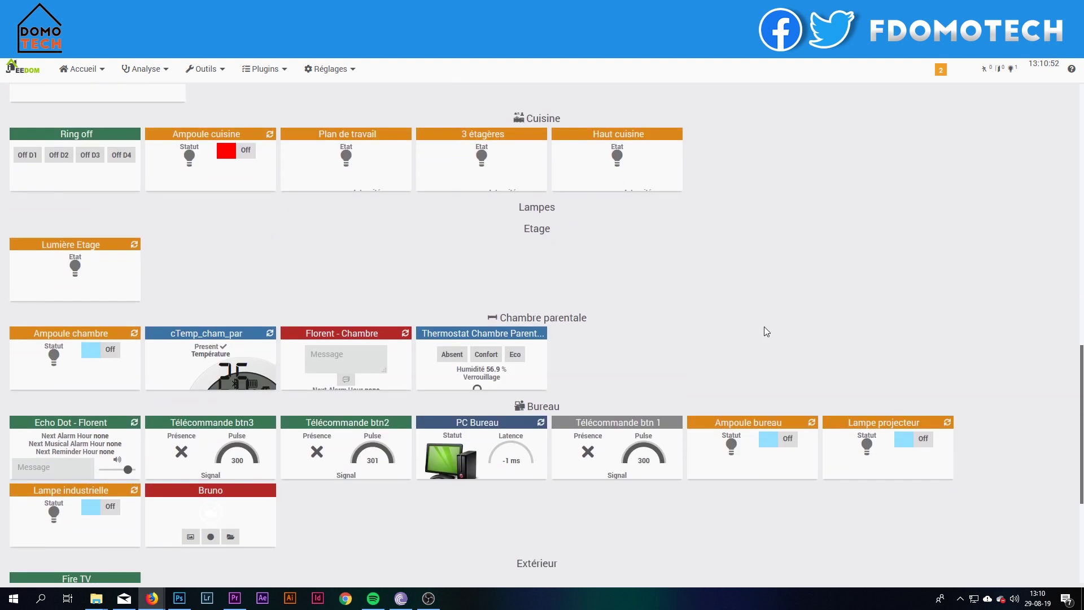
{"action": "scroll", "coordinate": [711, 314], "scroll_direction": "down", "scroll_amount": 3}
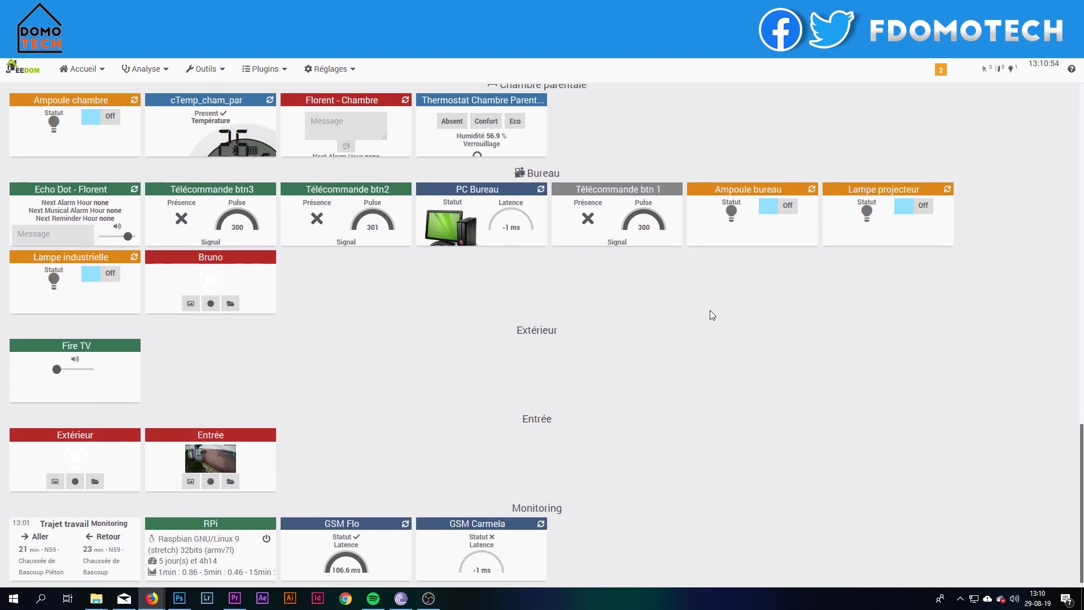
{"action": "scroll", "coordinate": [710, 310], "scroll_direction": "up", "scroll_amount": 10}
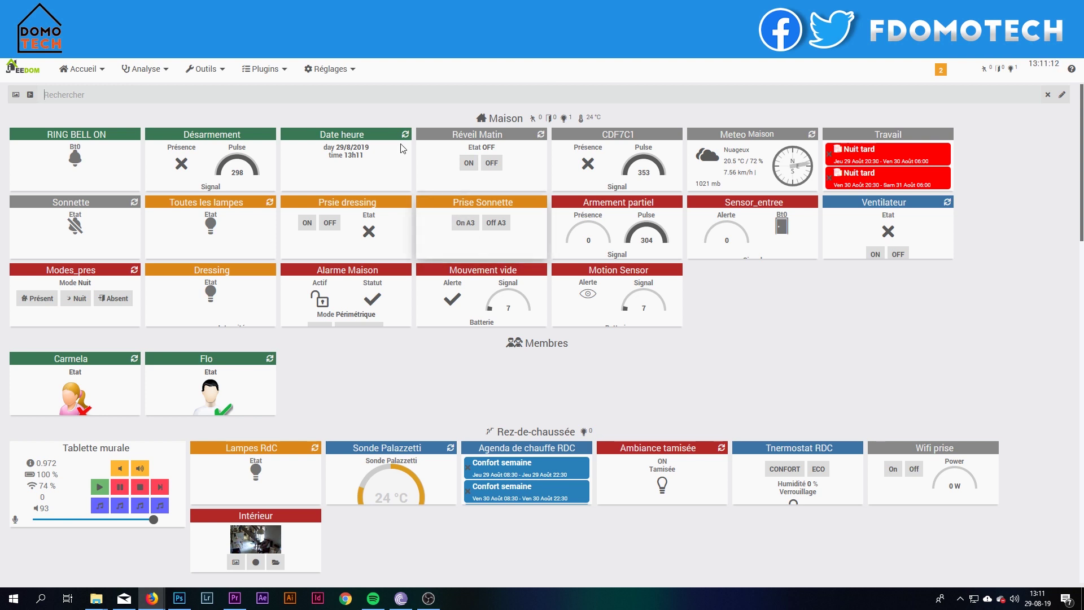
Step: Switch the interface to the alternative theme
{"action": "left_click", "coordinate": [318, 70]}
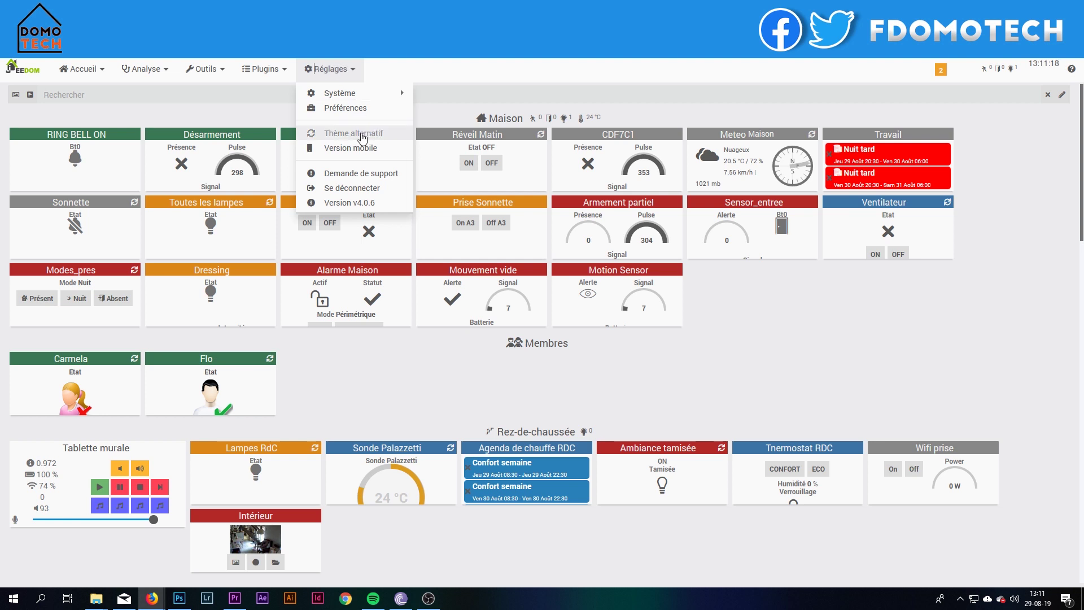
{"action": "left_click", "coordinate": [341, 137]}
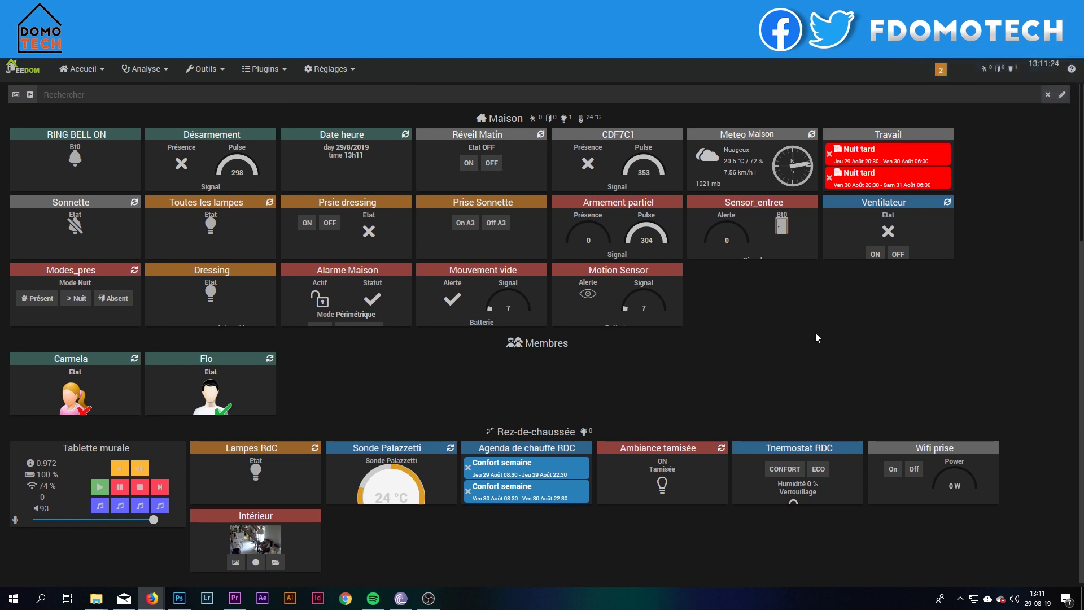
Step: In the system configuration's interface settings, set the main desktop theme to Core2019 Legacy and save
{"action": "left_click", "coordinate": [328, 69]}
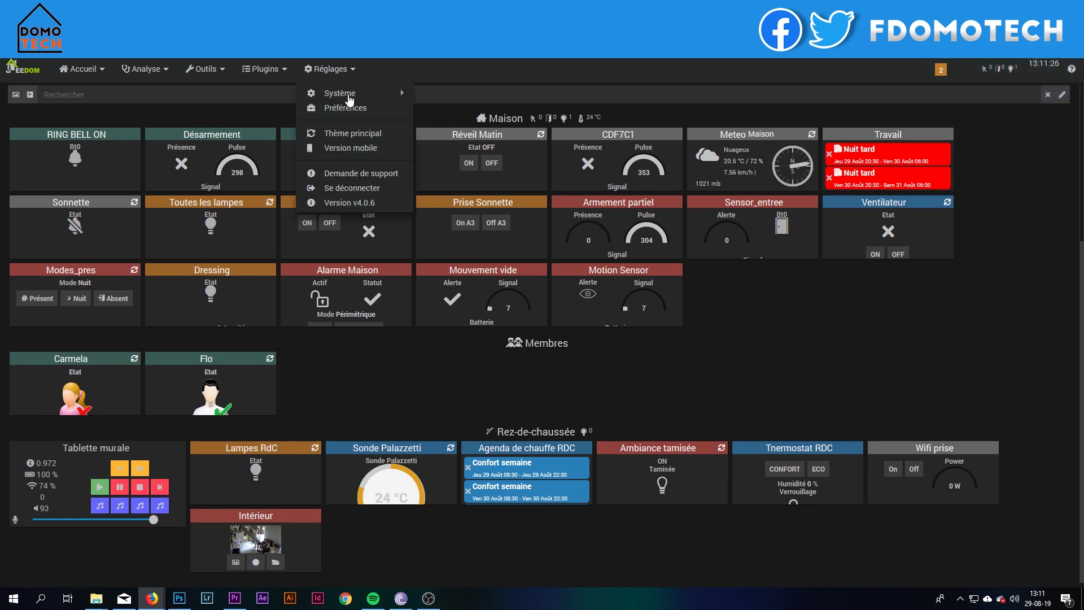
{"action": "mouse_move", "coordinate": [339, 93]}
{"action": "left_click", "coordinate": [458, 96]}
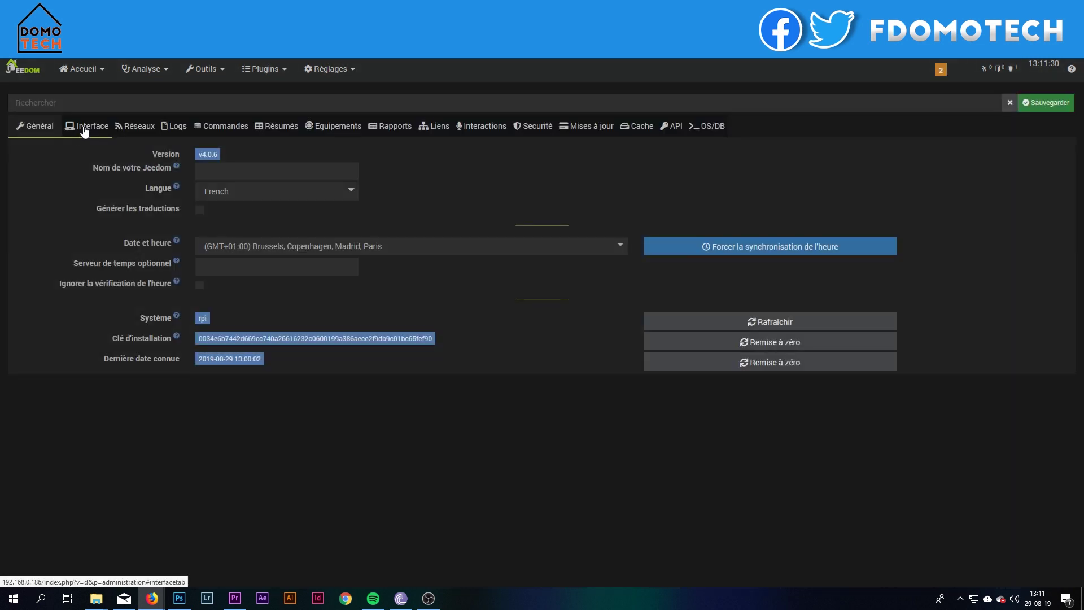
{"action": "left_click", "coordinate": [84, 128]}
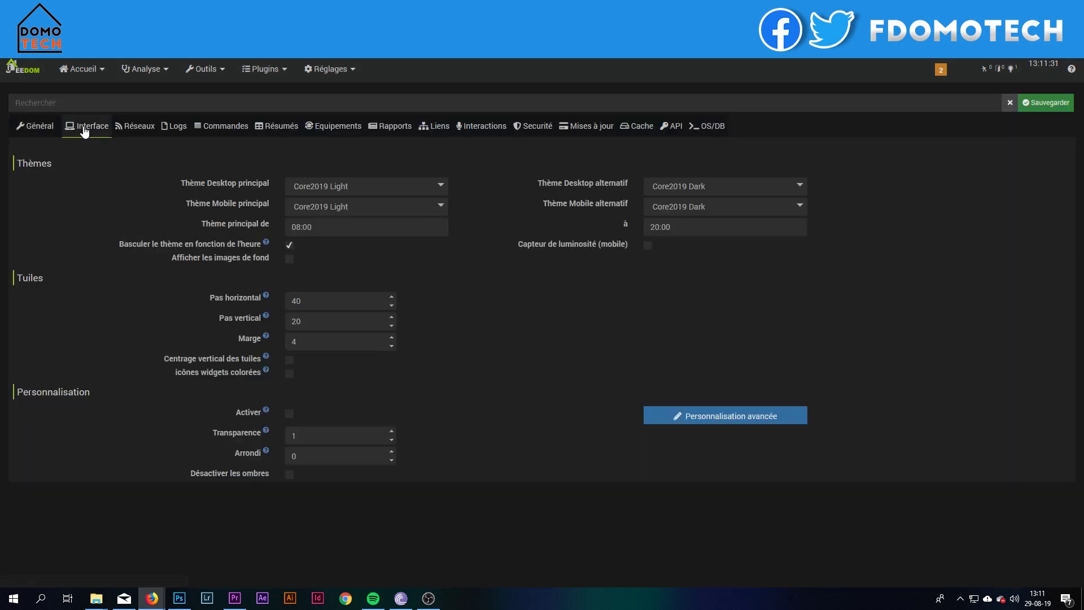
{"action": "left_click", "coordinate": [369, 187]}
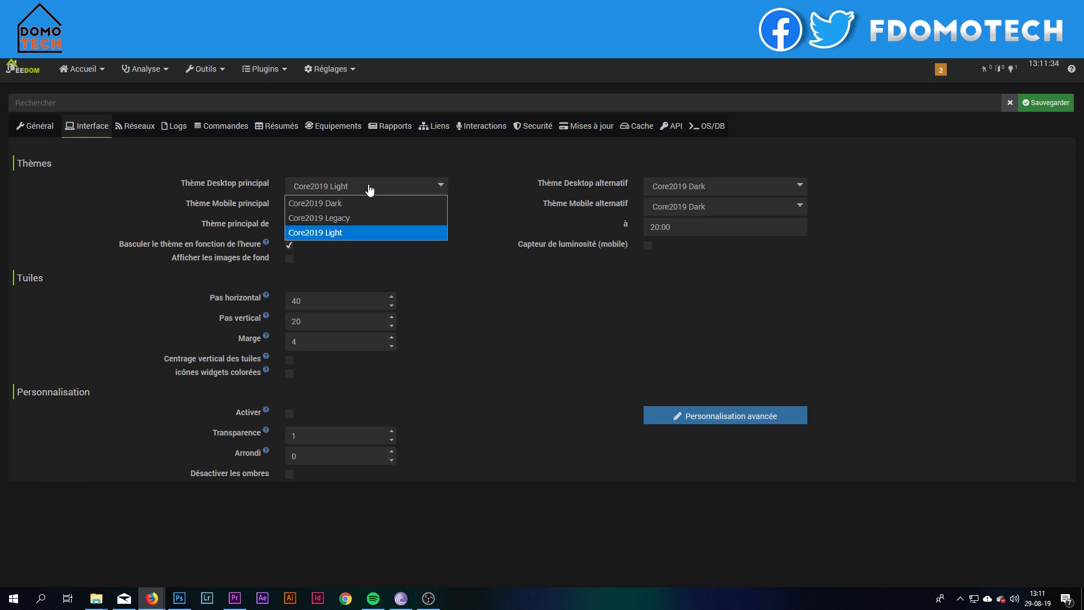
{"action": "left_click", "coordinate": [362, 214]}
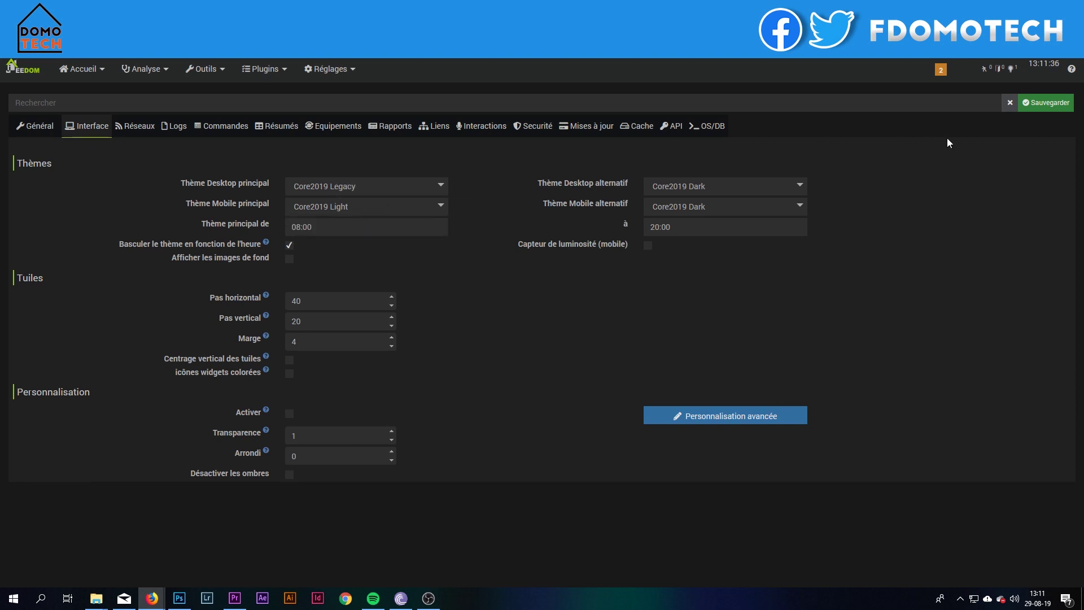
{"action": "left_click", "coordinate": [1039, 102]}
Step: Return to the Maison dashboard and decline the browser's offer to save the login credentials
{"action": "left_click", "coordinate": [83, 76]}
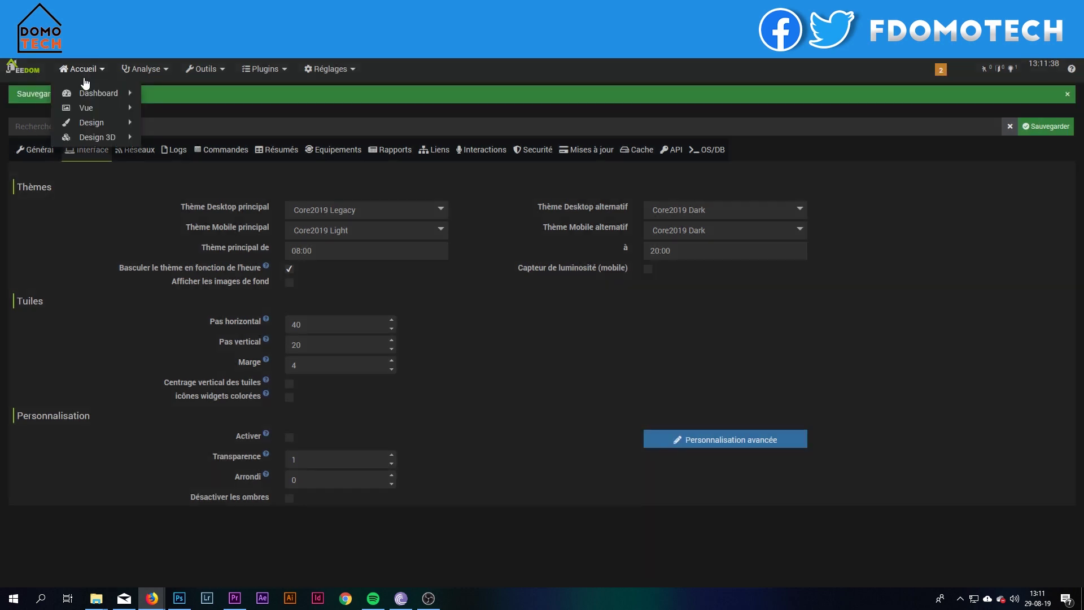
{"action": "mouse_move", "coordinate": [95, 91]}
{"action": "left_click", "coordinate": [202, 96]}
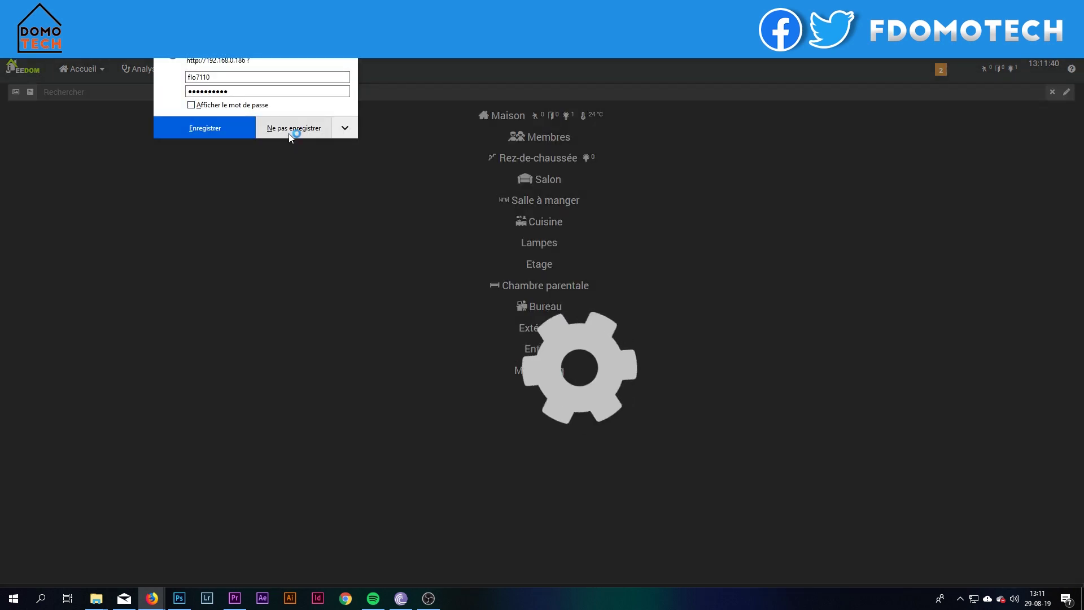
{"action": "left_click", "coordinate": [291, 129]}
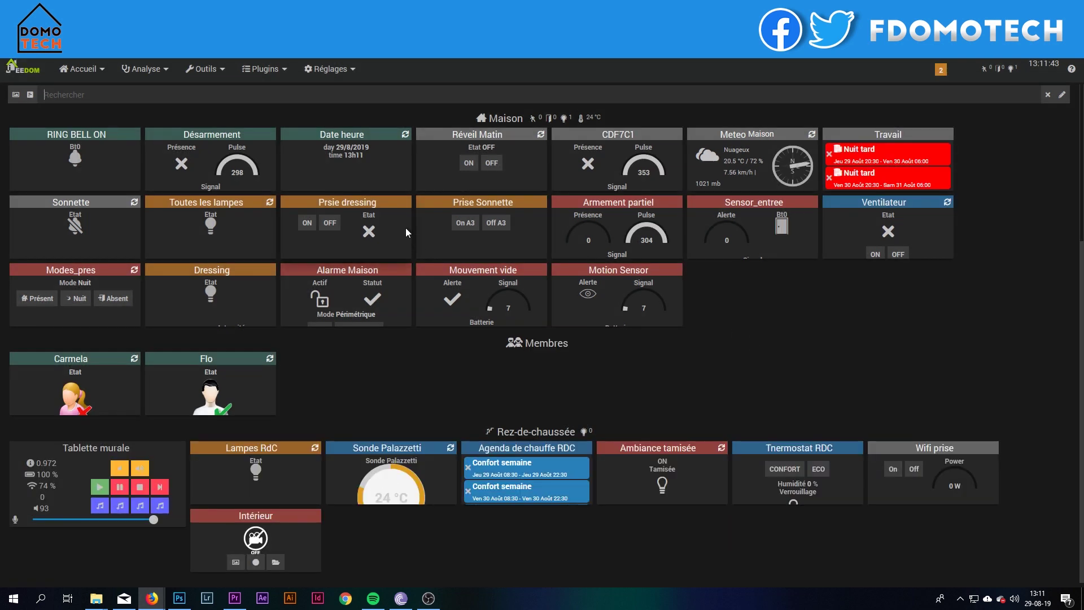
Step: Compare the main and alternative themes on the dashboard, ending on the main theme
{"action": "left_click", "coordinate": [330, 68]}
{"action": "left_click", "coordinate": [356, 136]}
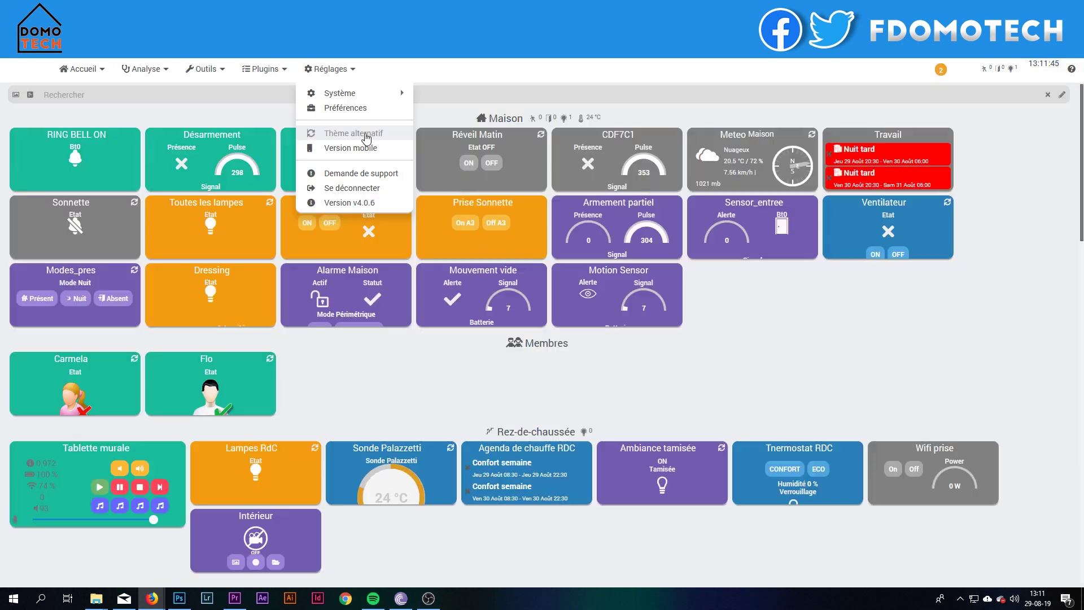
{"action": "left_click", "coordinate": [355, 134]}
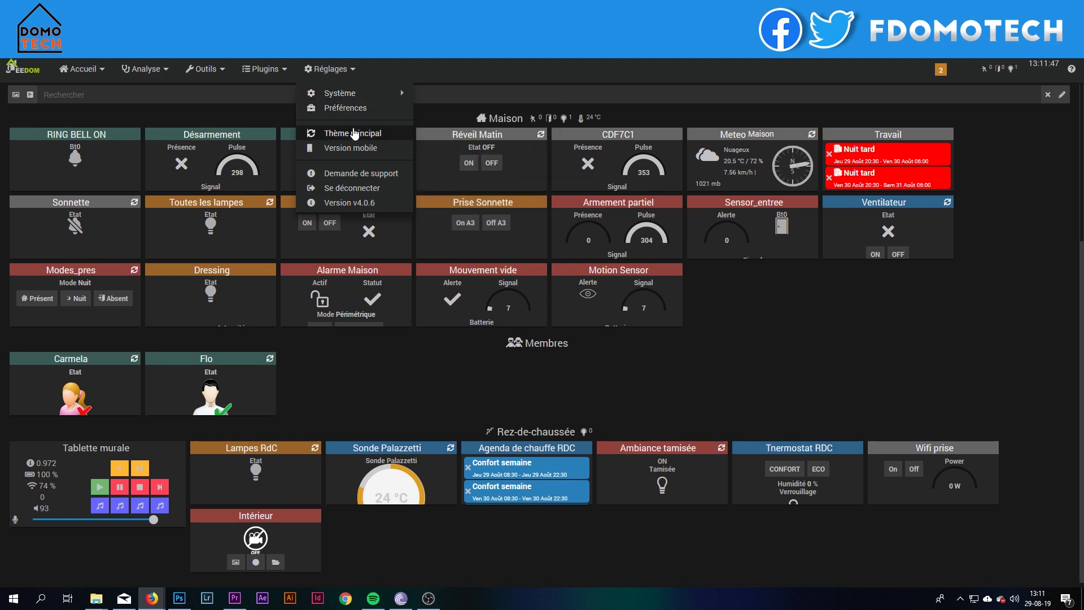
{"action": "left_click", "coordinate": [355, 131]}
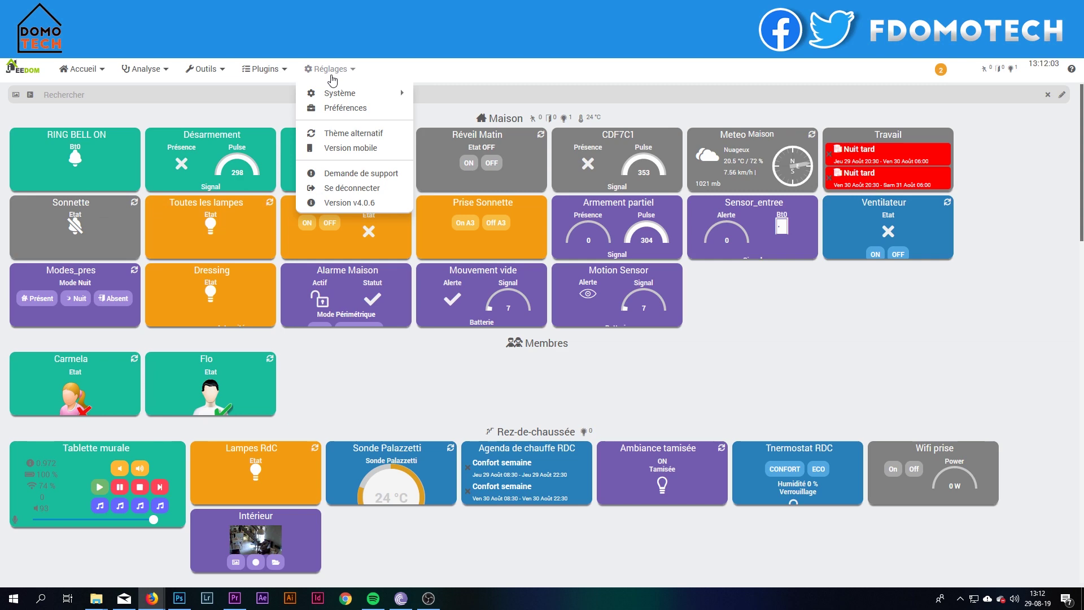
Step: Set the main desktop theme to Core2019 Light in the system's interface settings and save
{"action": "mouse_move", "coordinate": [347, 92]}
{"action": "left_click", "coordinate": [432, 95]}
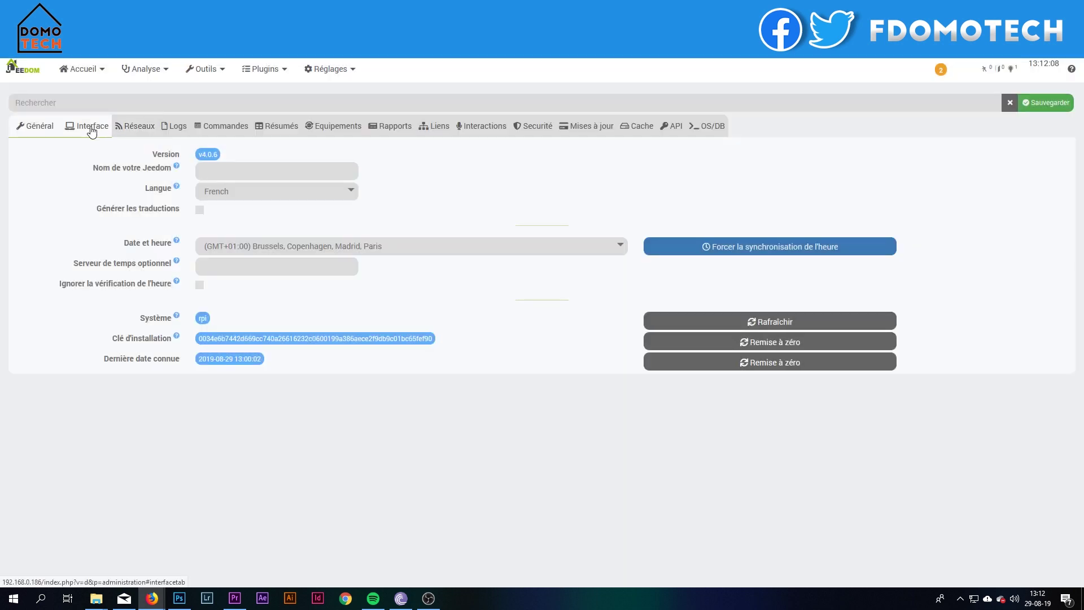
{"action": "left_click", "coordinate": [92, 131]}
{"action": "left_click", "coordinate": [344, 186]}
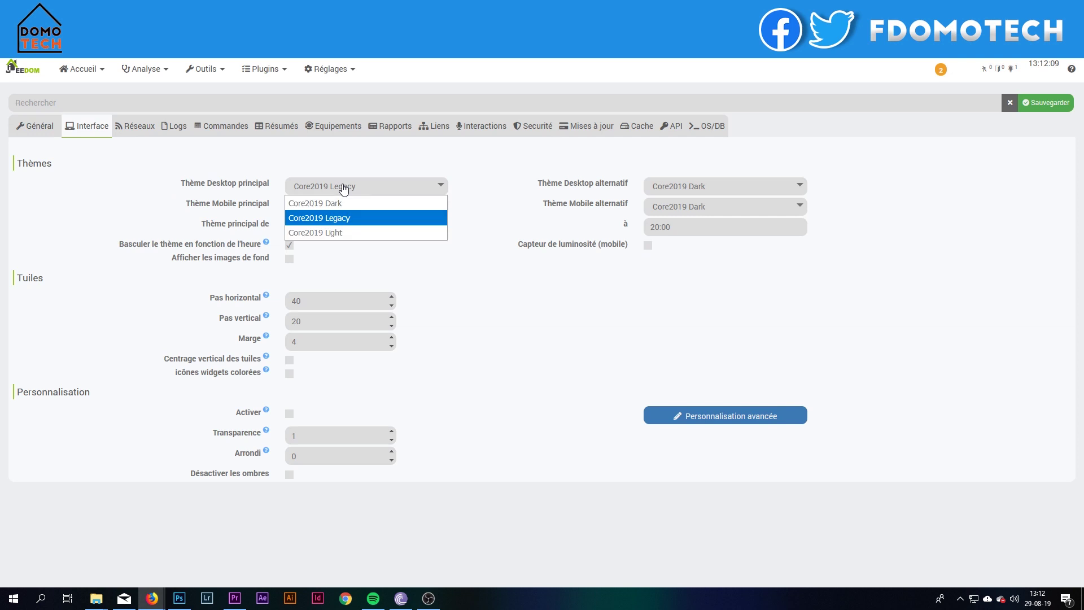
{"action": "left_click", "coordinate": [346, 232]}
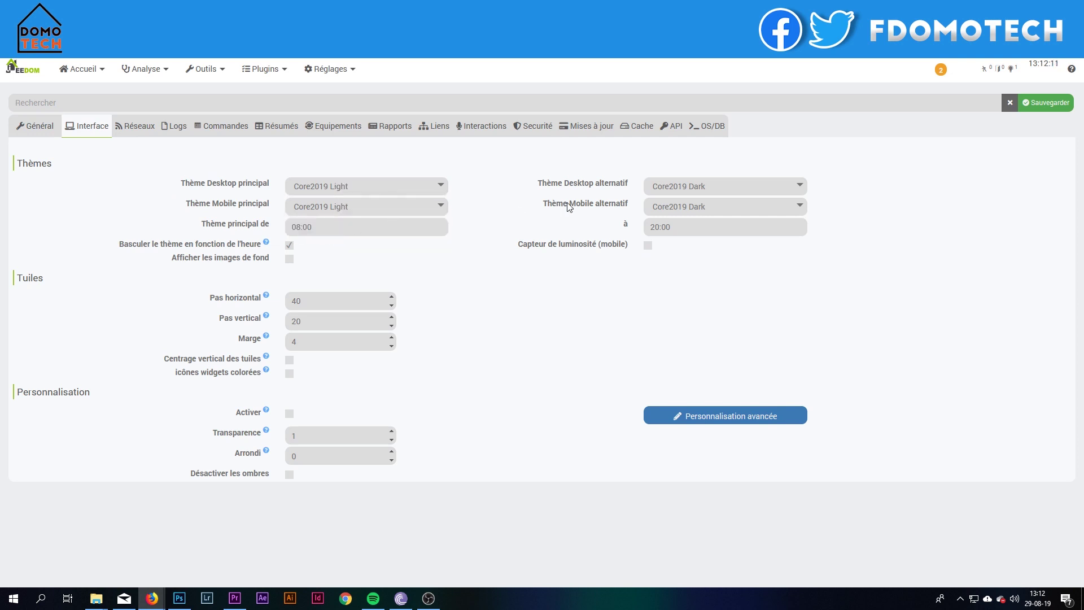
{"action": "left_click", "coordinate": [1046, 103]}
Step: Go back to the dashboard with the Light theme applied, without storing the login credentials in the browser
{"action": "left_click", "coordinate": [79, 69]}
{"action": "mouse_move", "coordinate": [96, 93]}
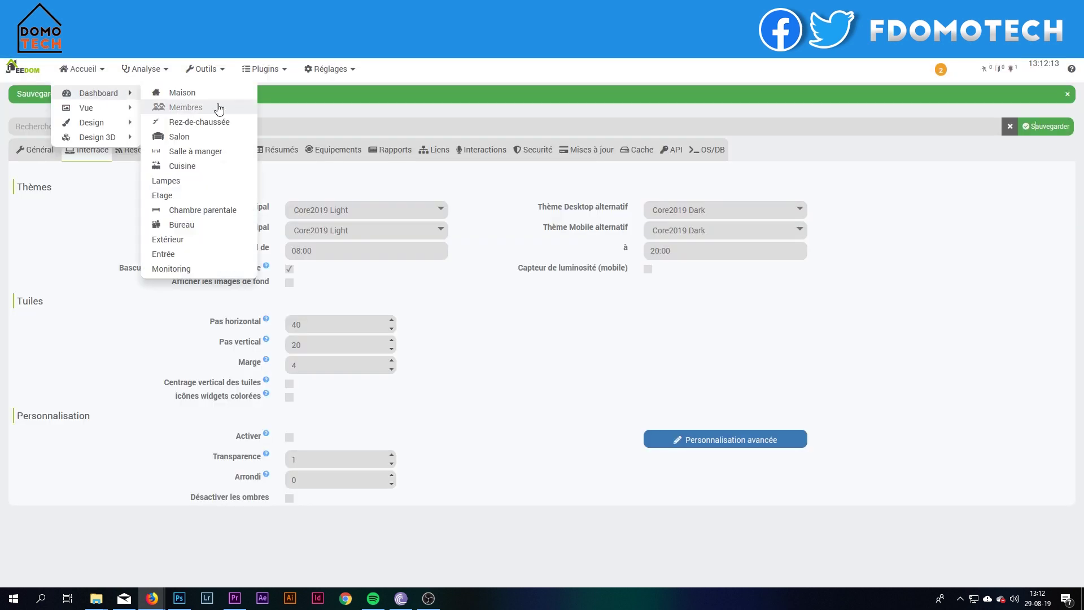
{"action": "left_click", "coordinate": [219, 108]}
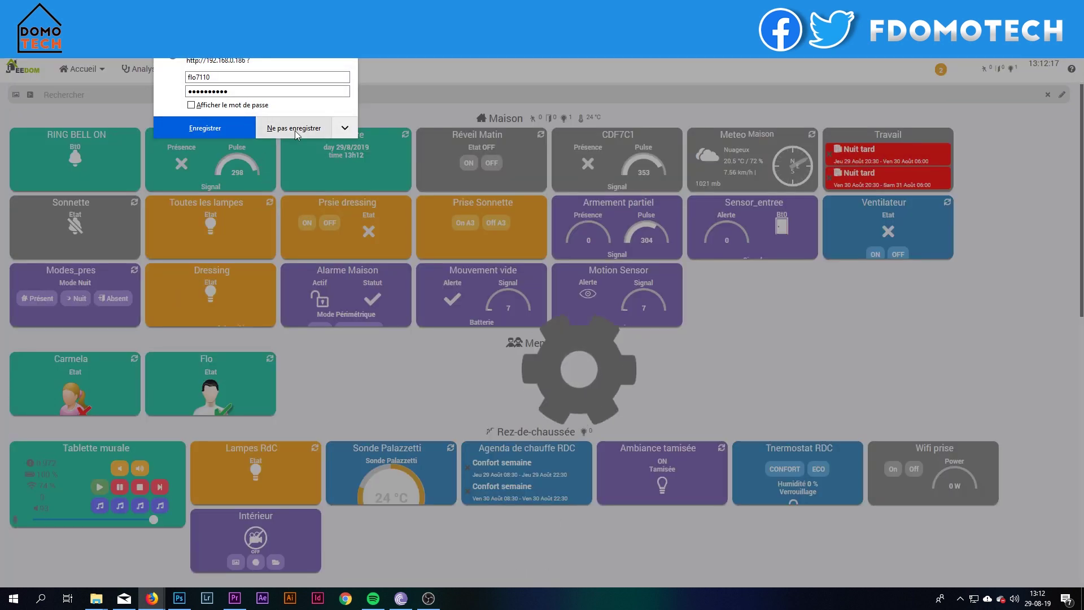
{"action": "left_click", "coordinate": [295, 128]}
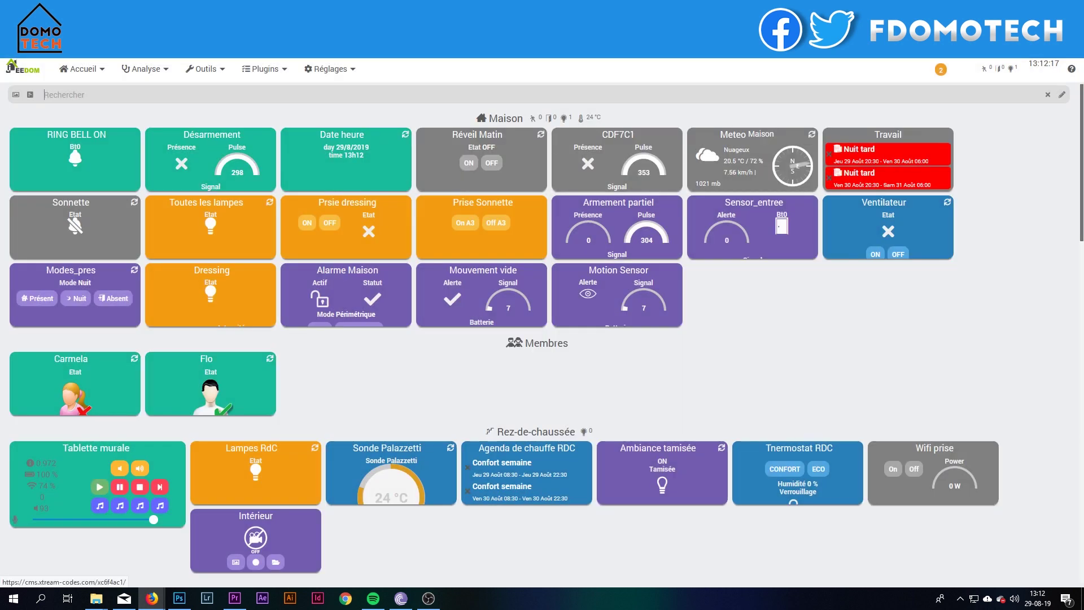
{"action": "left_click", "coordinate": [79, 69]}
{"action": "mouse_move", "coordinate": [96, 93]}
{"action": "left_click", "coordinate": [170, 180]}
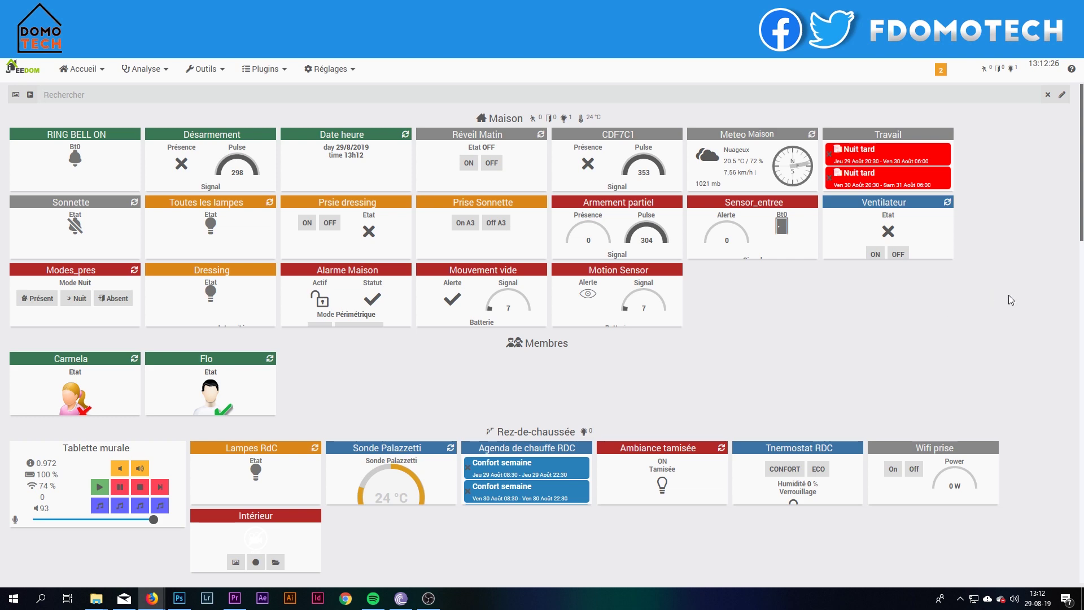
Step: Examine how the device tiles look in the Light theme across the whole dashboard
{"action": "scroll", "coordinate": [1009, 295], "scroll_direction": "down", "scroll_amount": 12}
{"action": "scroll", "coordinate": [970, 300], "scroll_direction": "down", "scroll_amount": 3}
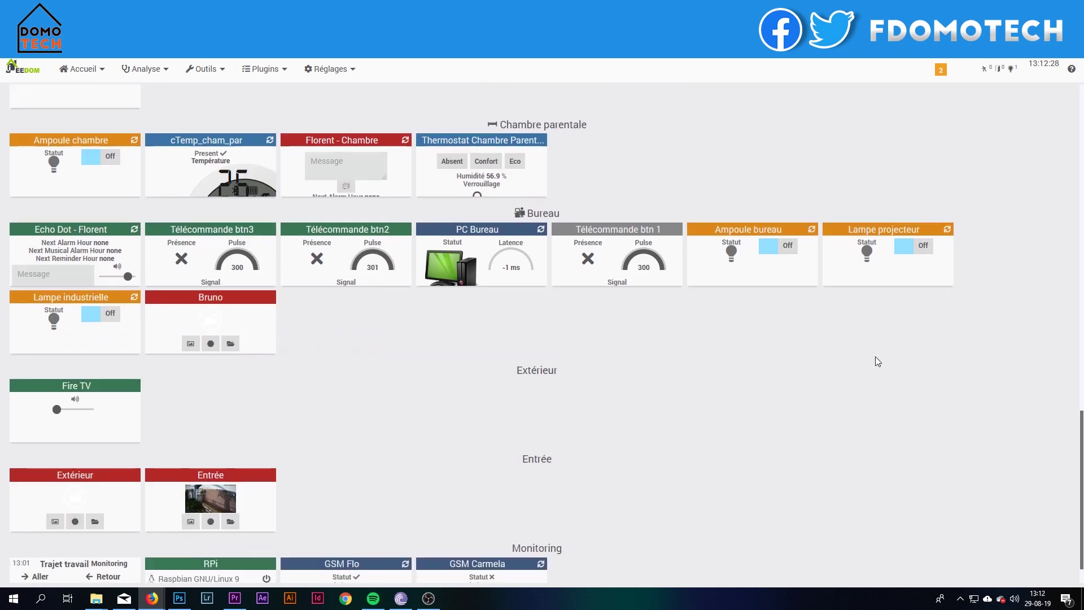
{"action": "mouse_move", "coordinate": [654, 274]}
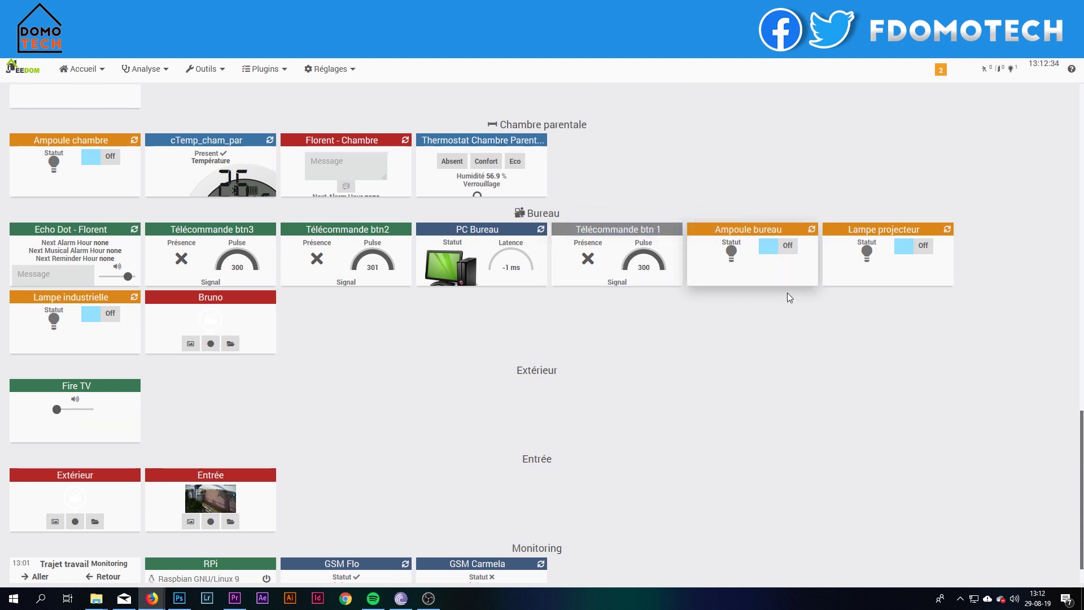
{"action": "left_click", "coordinate": [619, 259]}
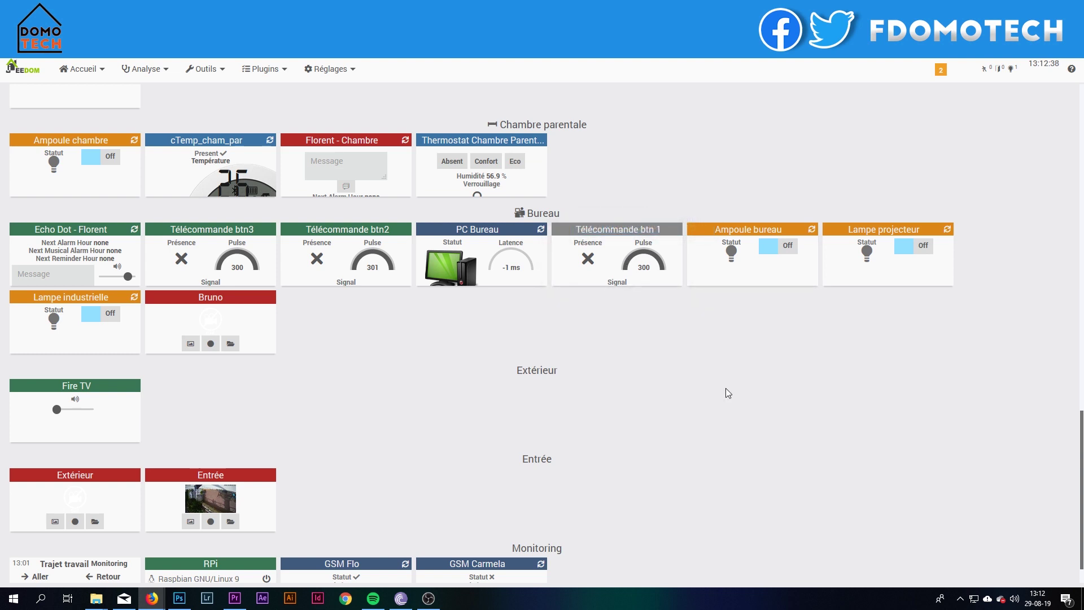
{"action": "scroll", "coordinate": [717, 390], "scroll_direction": "down", "scroll_amount": 1}
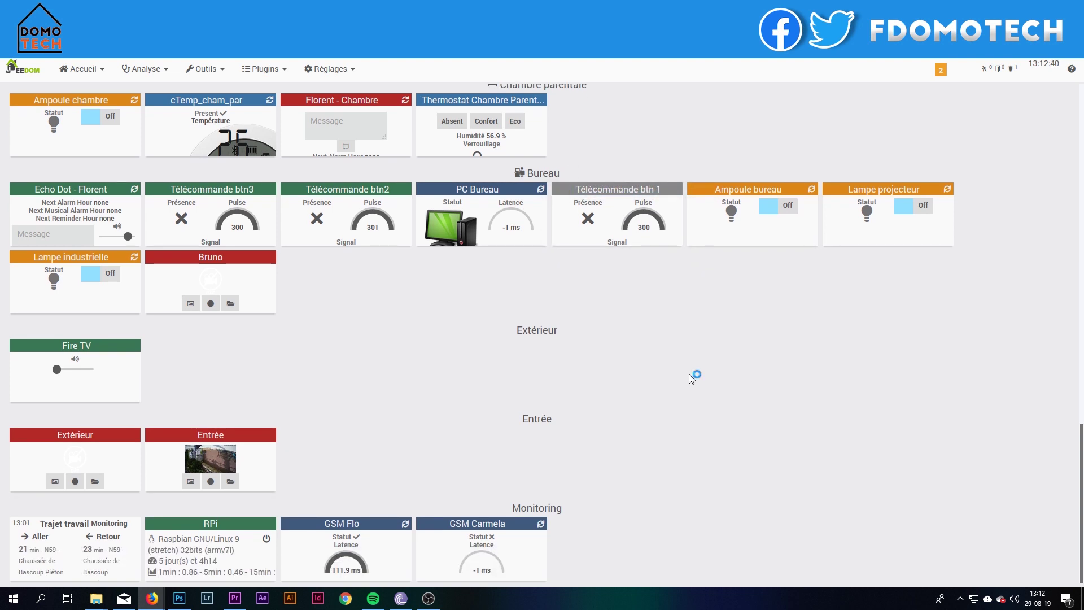
{"action": "scroll", "coordinate": [689, 374], "scroll_direction": "up", "scroll_amount": 20}
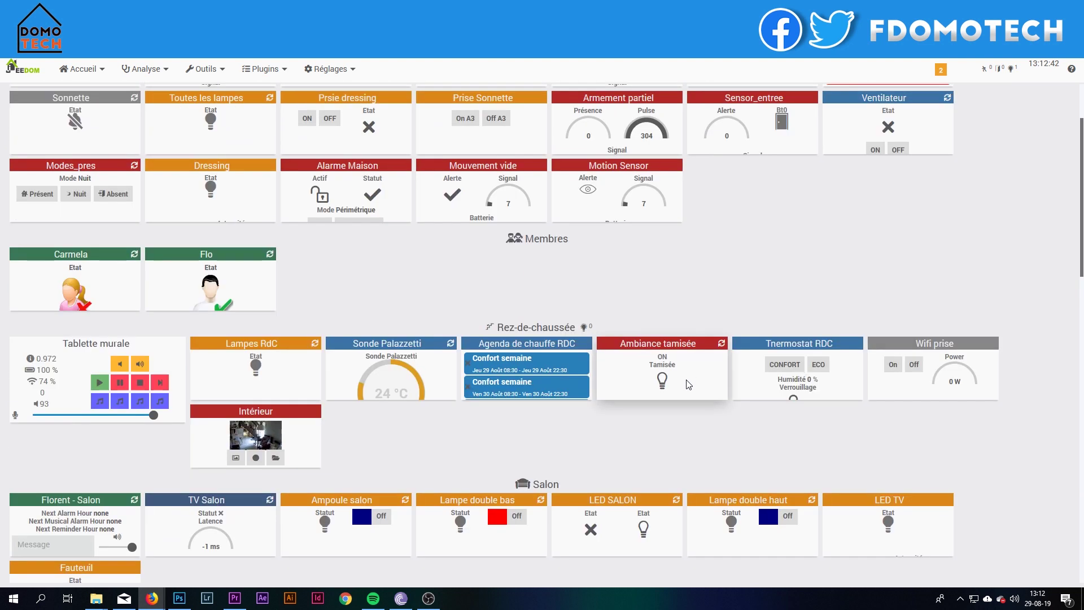
{"action": "scroll", "coordinate": [690, 385], "scroll_direction": "up", "scroll_amount": 3}
Step: Open the interface settings of the system configuration, showing the theme, tile and personalisation options
{"action": "left_click", "coordinate": [330, 68]}
{"action": "mouse_move", "coordinate": [345, 94]}
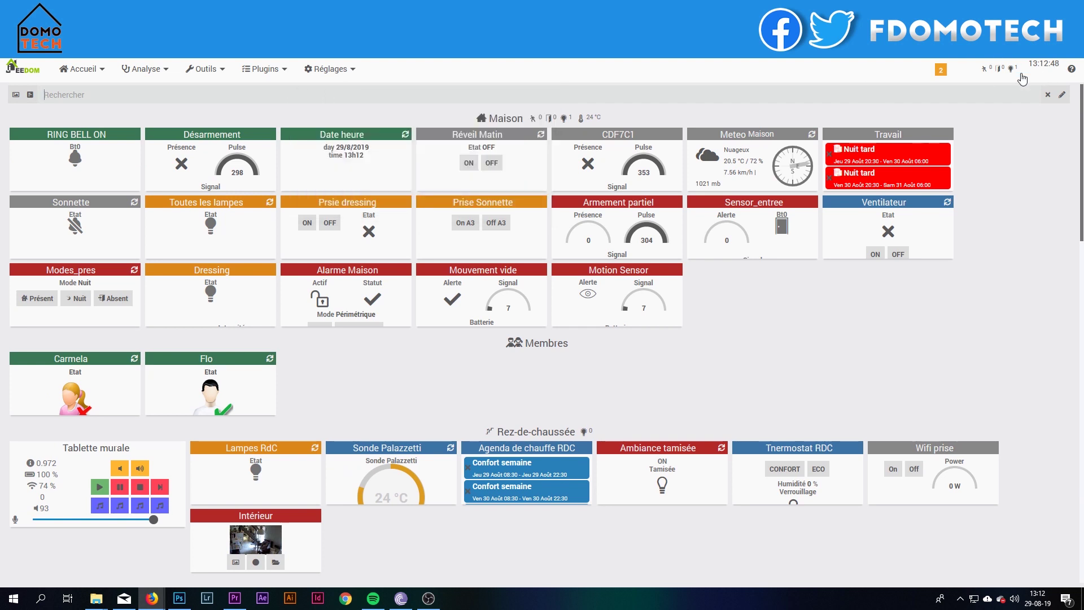
{"action": "mouse_move", "coordinate": [327, 73]}
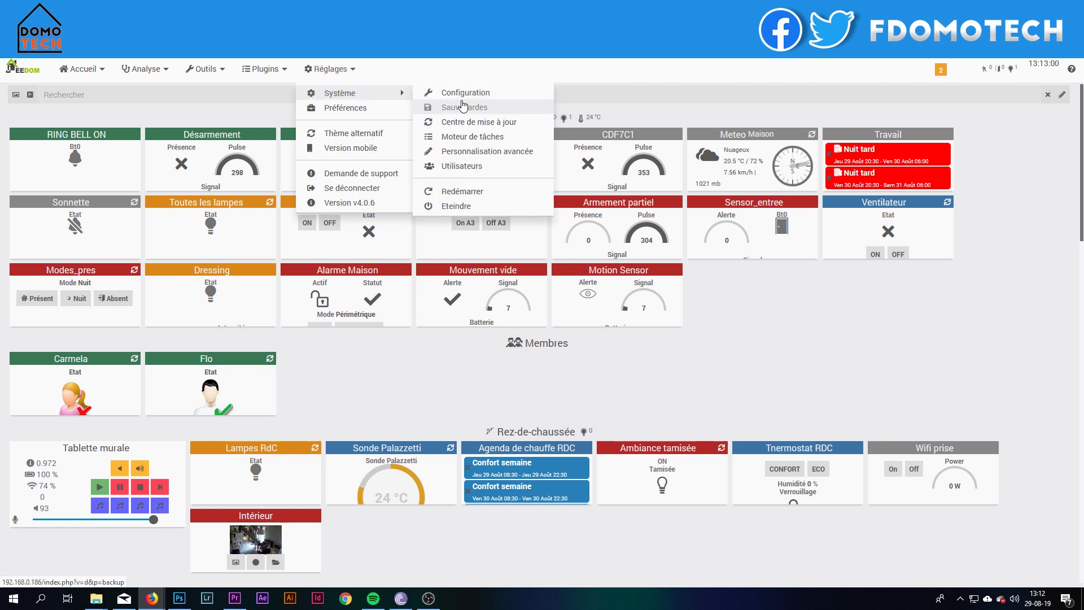
{"action": "left_click", "coordinate": [465, 94]}
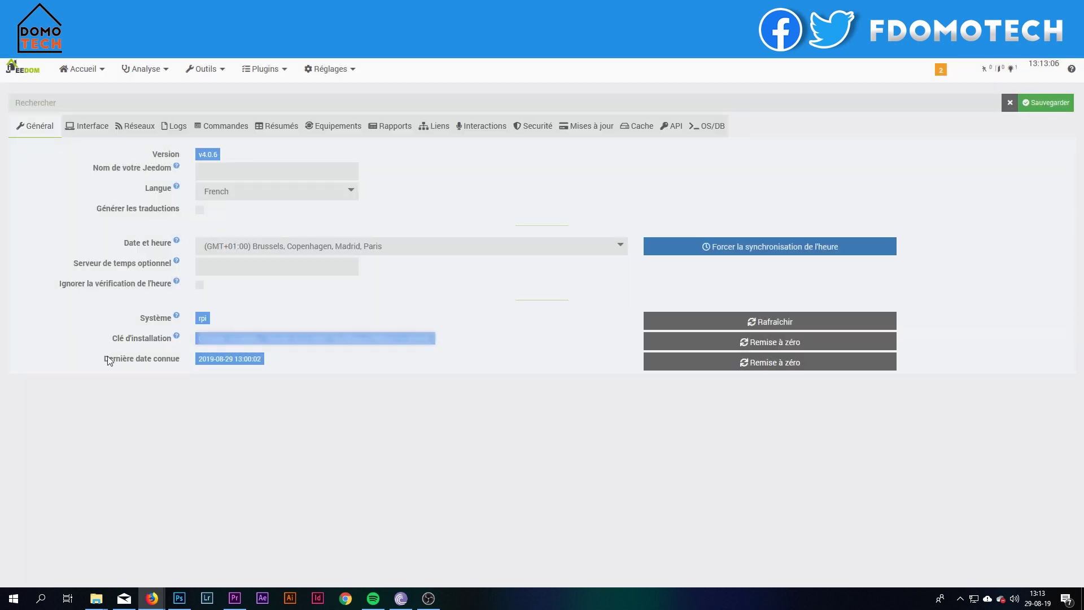
{"action": "mouse_move", "coordinate": [152, 598]}
{"action": "left_click", "coordinate": [79, 131]}
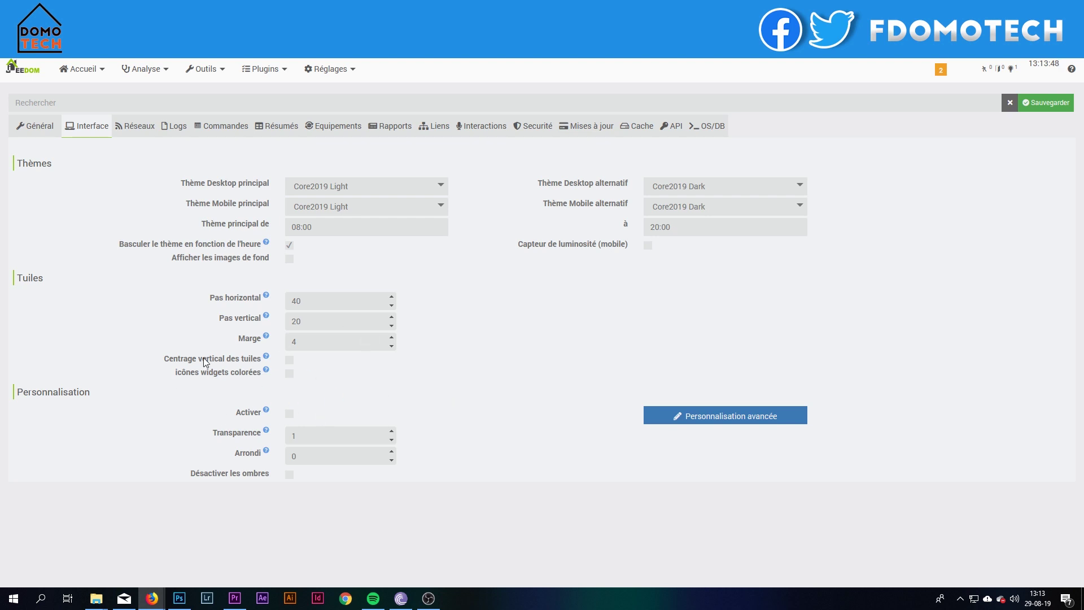
Step: Open the advanced personalisation page and place the cursor in the desktop CSS editor
{"action": "mouse_move", "coordinate": [267, 361]}
{"action": "left_click", "coordinate": [690, 416]}
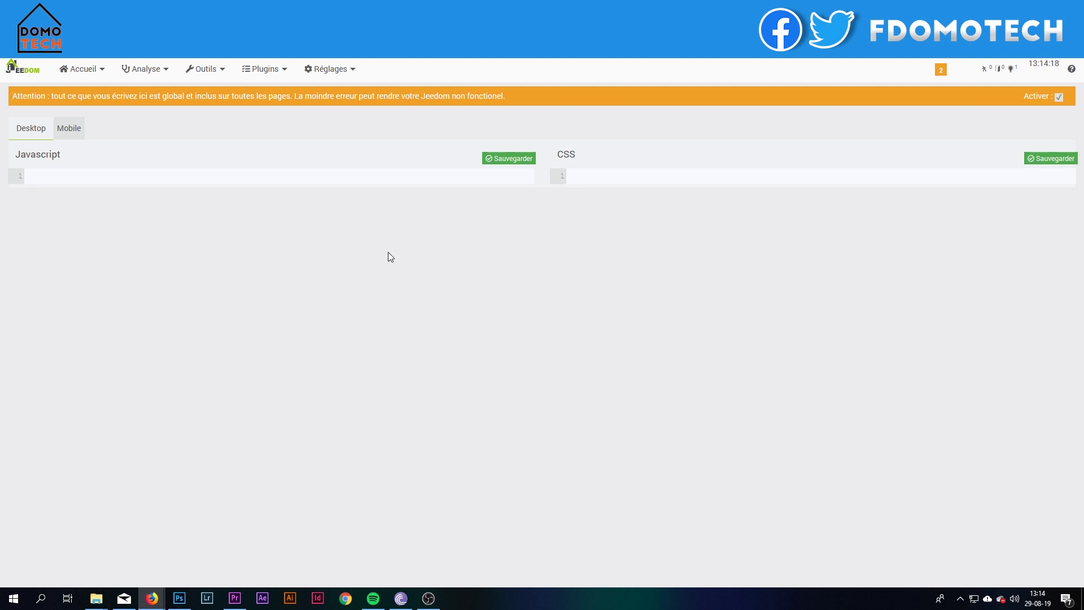
{"action": "left_click", "coordinate": [589, 179]}
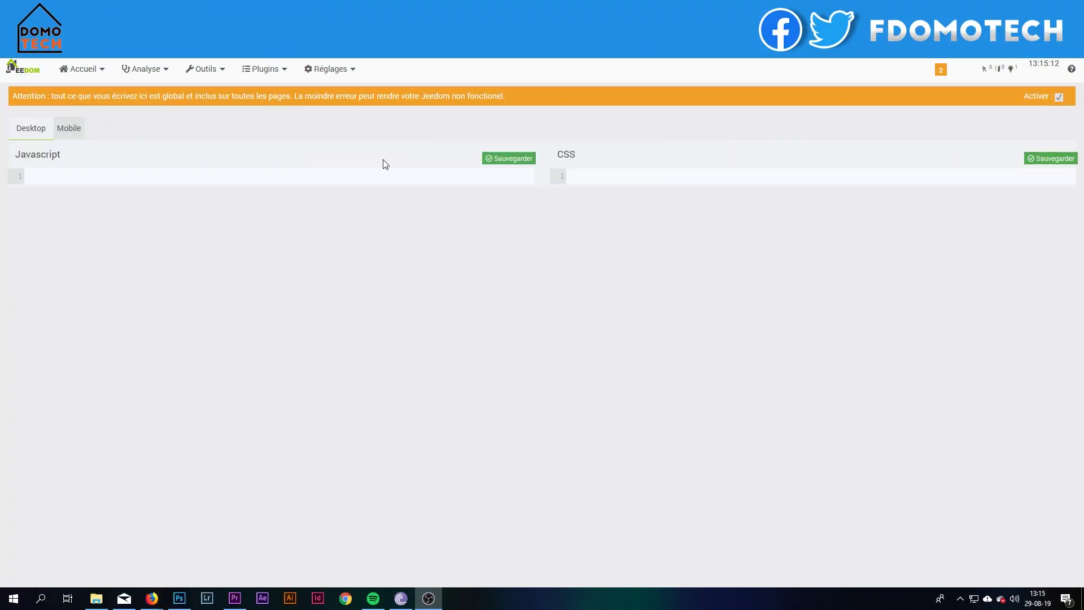
Step: Open plugin management, search the installed plugins for "scr" and clear the search again
{"action": "left_click", "coordinate": [331, 69]}
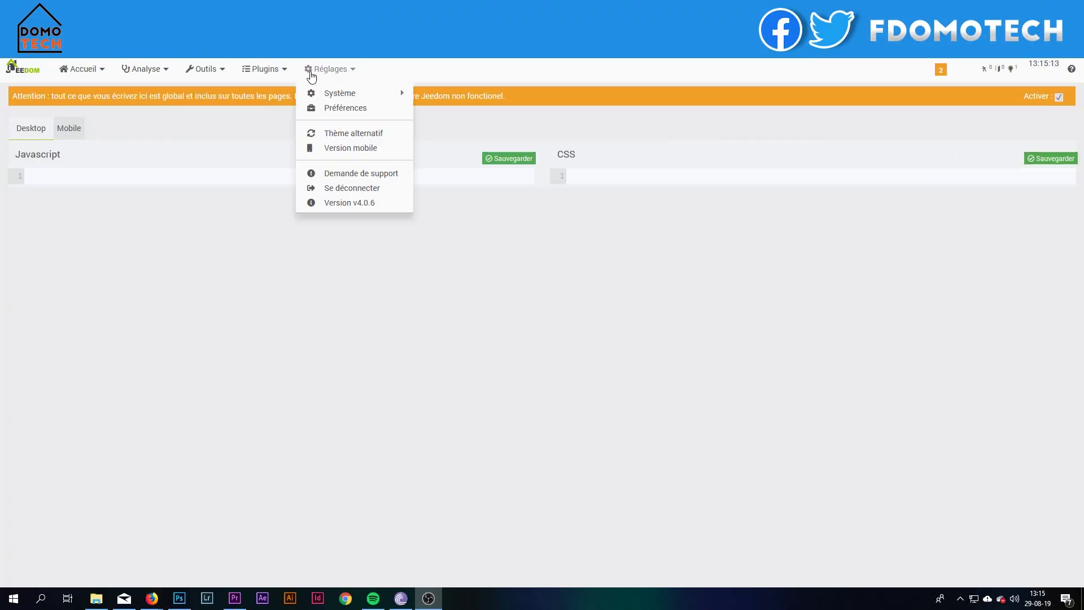
{"action": "left_click", "coordinate": [261, 70]}
{"action": "left_click", "coordinate": [268, 93]}
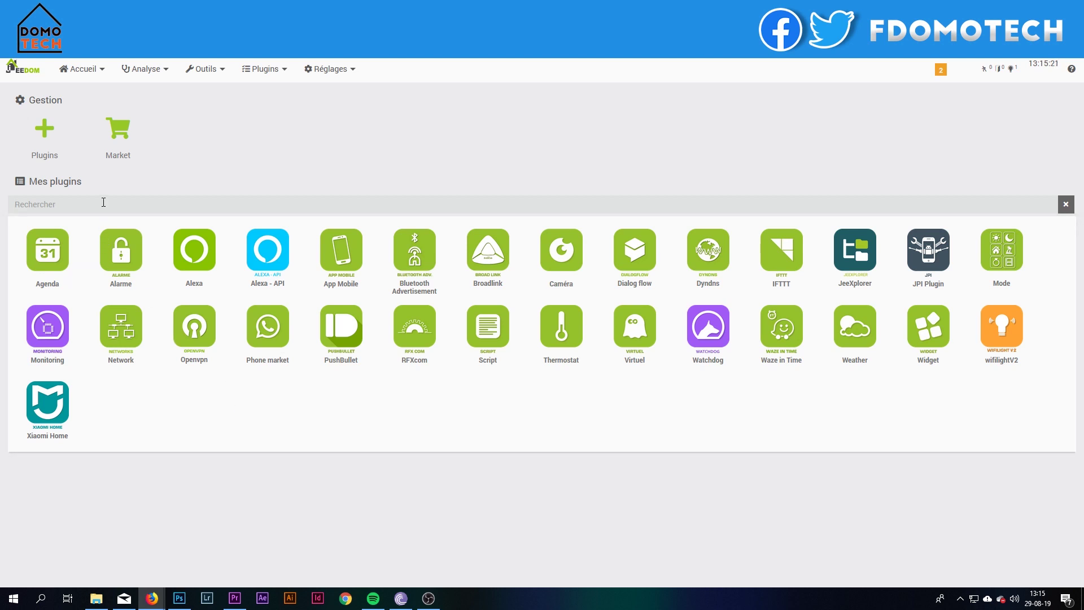
{"action": "type", "text": "scr"}
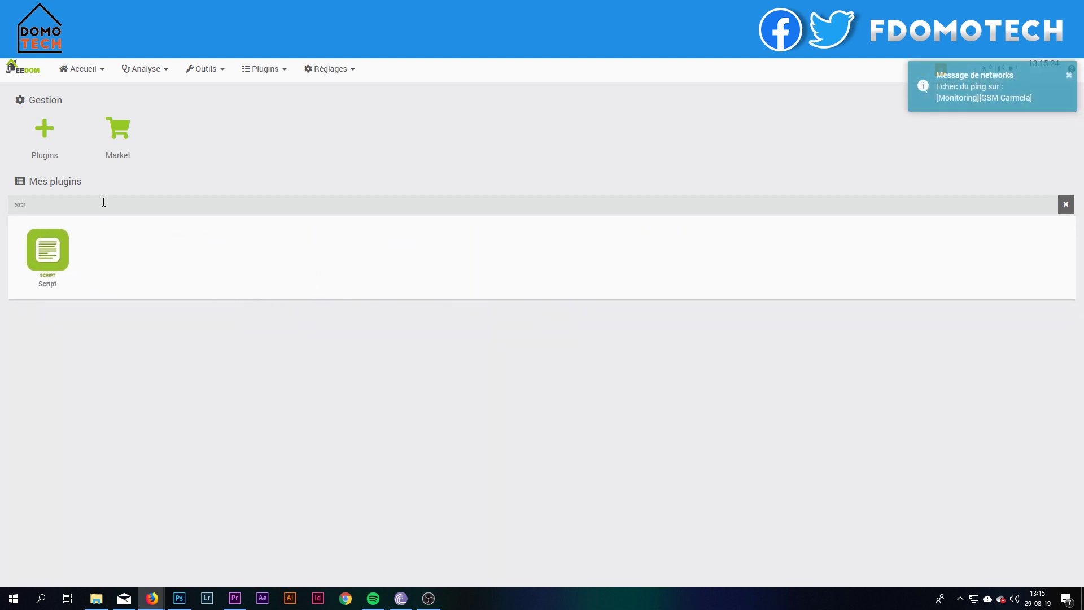
{"action": "key", "text": "BackSpace"}
{"action": "key", "text": "BackSpace"}
{"action": "key", "text": "BackSpace"}
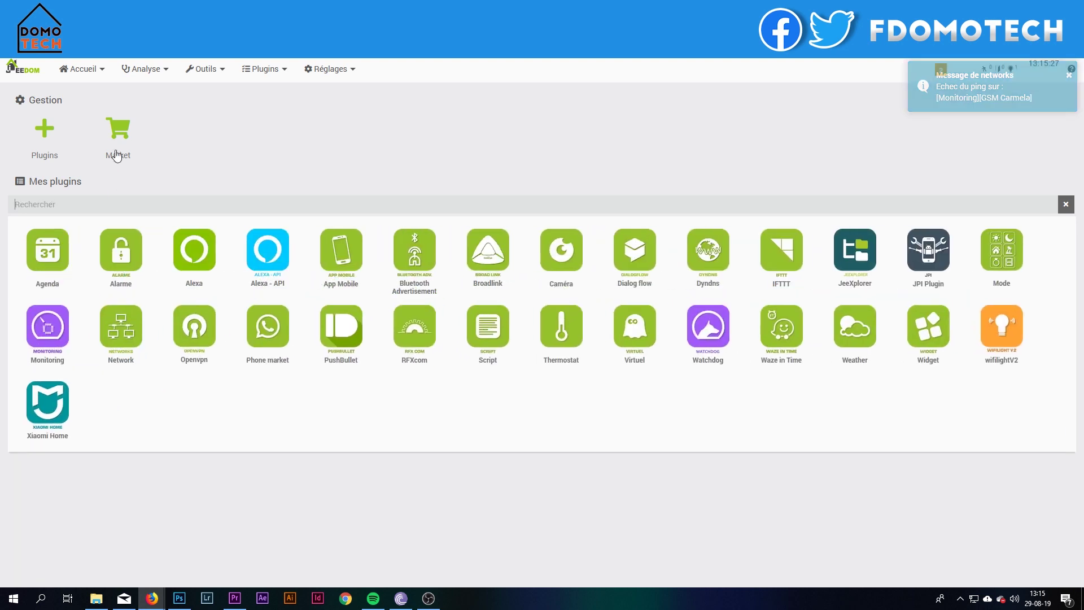
Step: Open the plugin Market, filter it to the Communication category and browse the plugins
{"action": "left_click", "coordinate": [116, 154]}
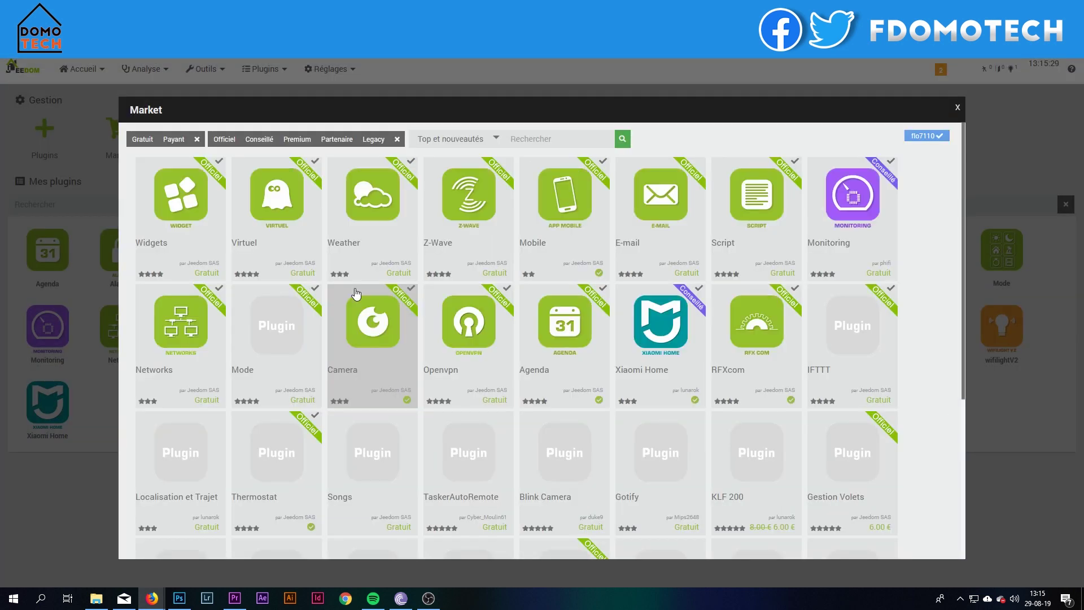
{"action": "left_click", "coordinate": [567, 139]}
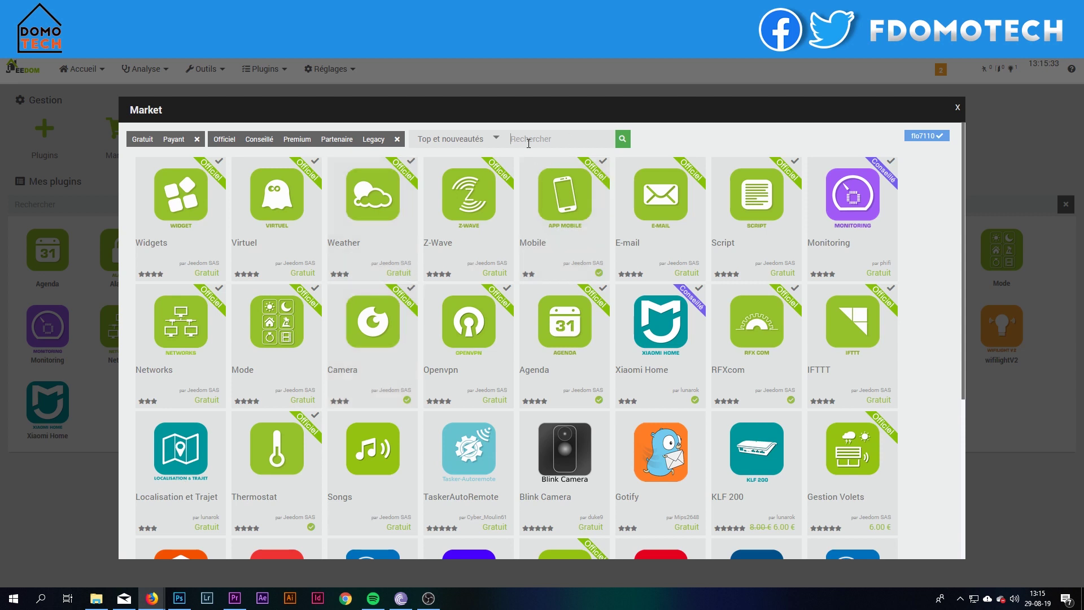
{"action": "left_click", "coordinate": [442, 141]}
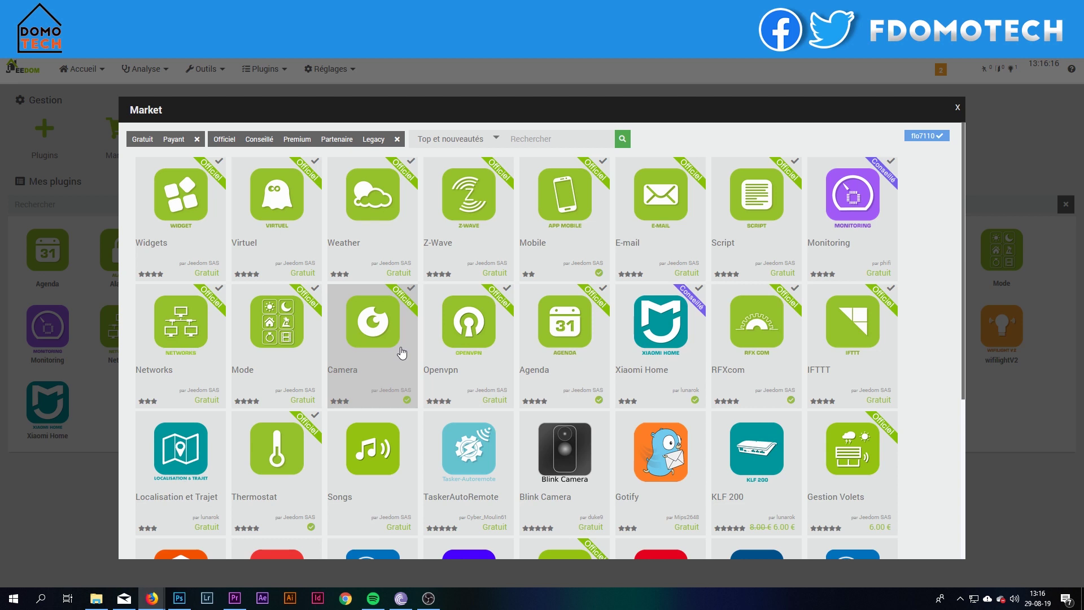
{"action": "left_click", "coordinate": [443, 139]}
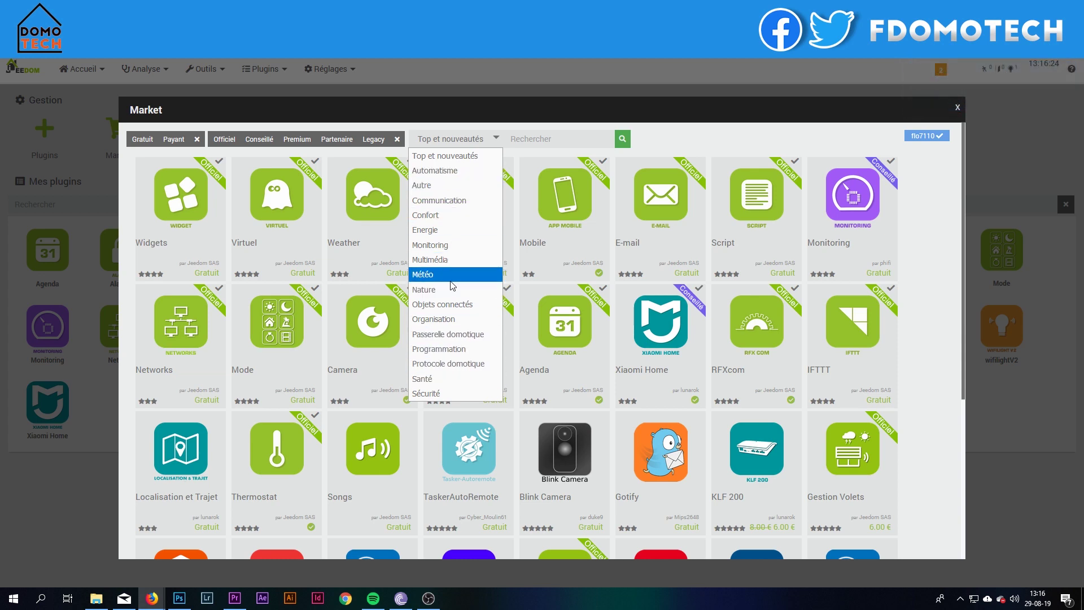
{"action": "left_click", "coordinate": [454, 201]}
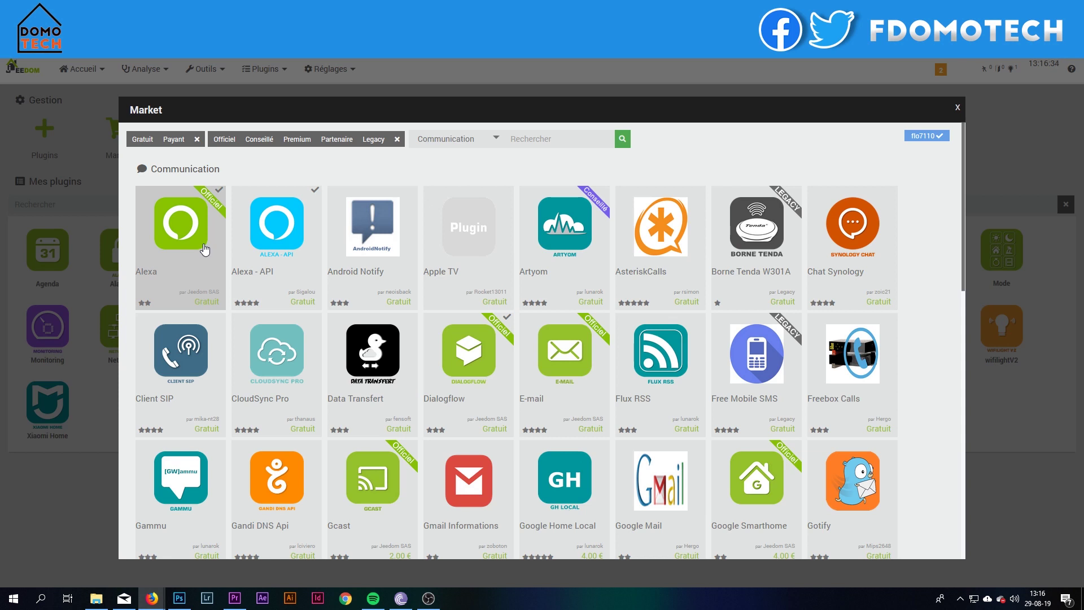
{"action": "scroll", "coordinate": [358, 448], "scroll_direction": "down", "scroll_amount": 3}
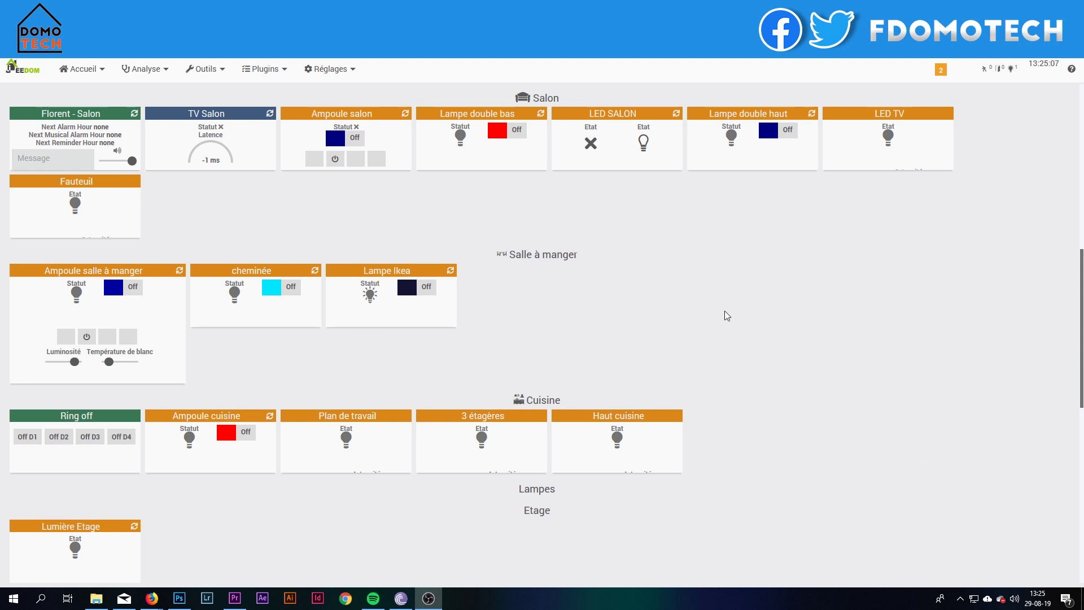
Step: Examine the device tiles of all rooms on the dashboard, comparing how the lamp widgets are displayed
{"action": "scroll", "coordinate": [550, 351], "scroll_direction": "down", "scroll_amount": 5}
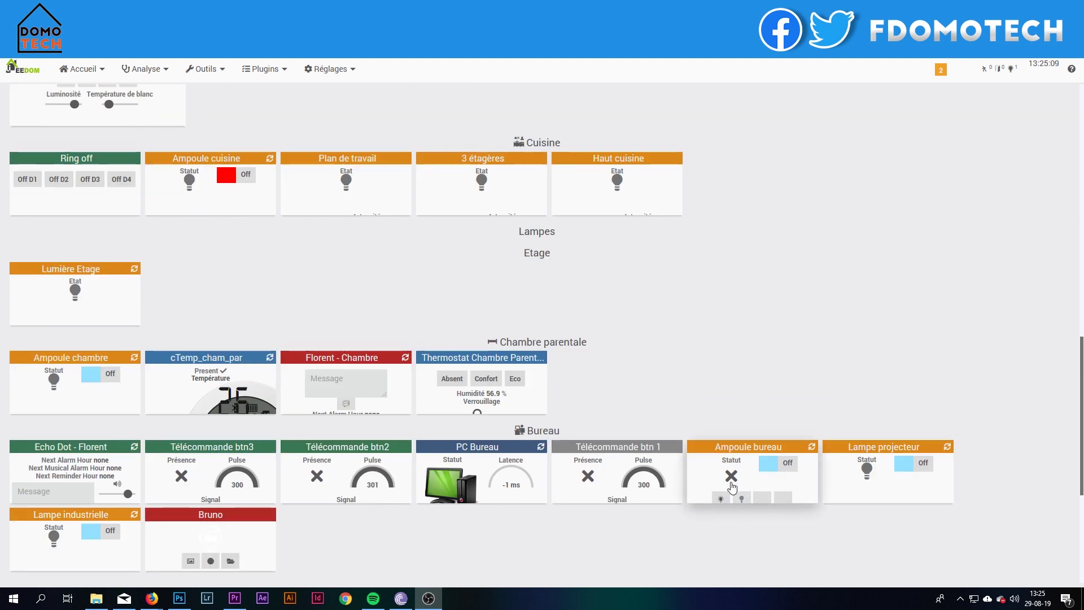
{"action": "scroll", "coordinate": [409, 314], "scroll_direction": "up", "scroll_amount": 6}
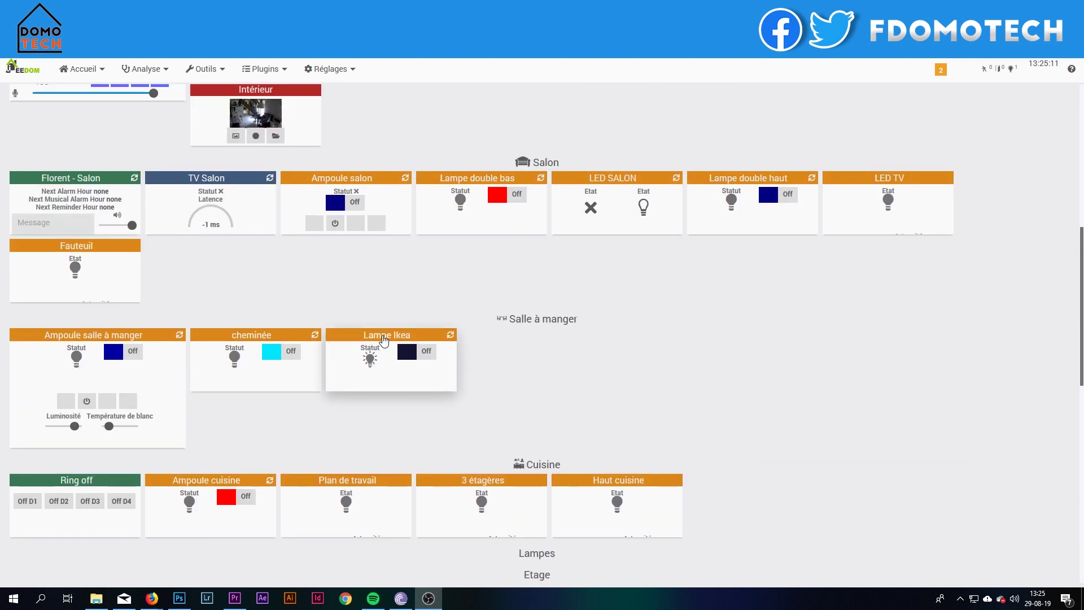
{"action": "scroll", "coordinate": [384, 338], "scroll_direction": "up", "scroll_amount": 8}
{"action": "right_click", "coordinate": [384, 338]}
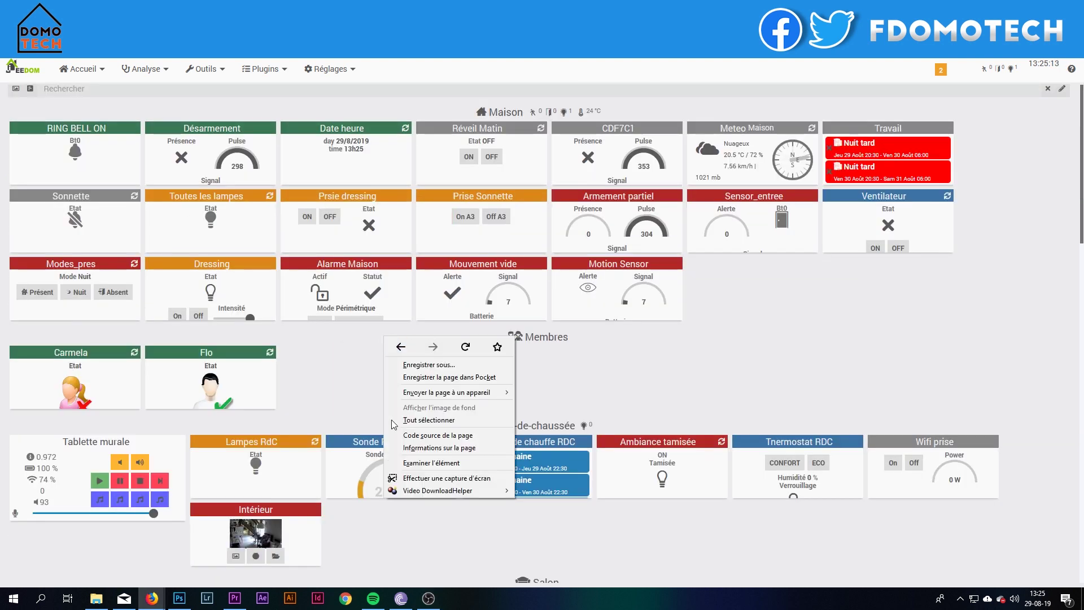
{"action": "left_click", "coordinate": [345, 379]}
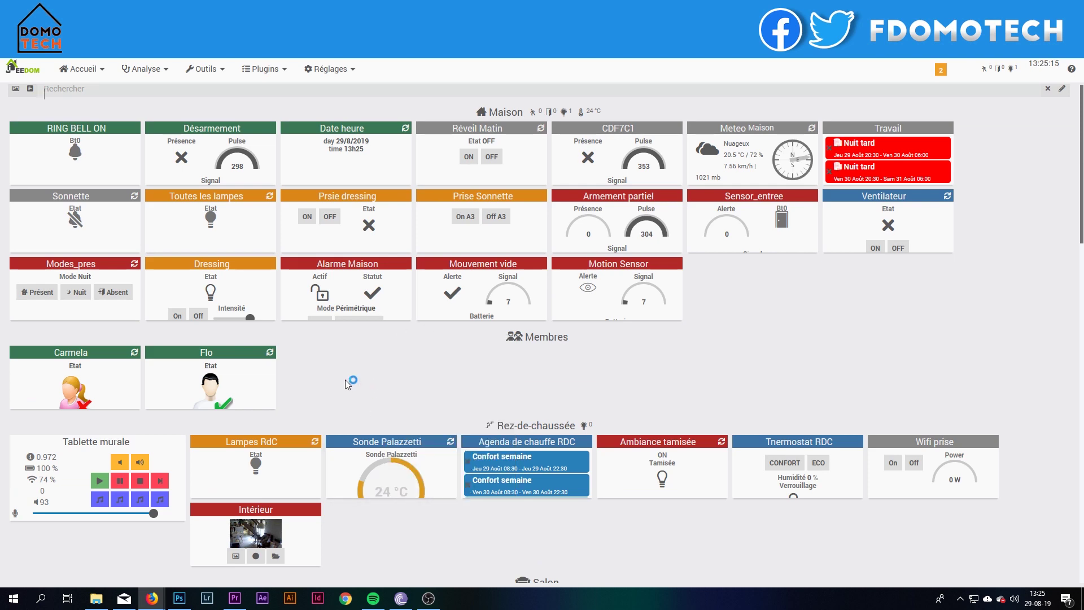
{"action": "scroll", "coordinate": [470, 328], "scroll_direction": "down", "scroll_amount": 3}
{"action": "scroll", "coordinate": [466, 332], "scroll_direction": "down", "scroll_amount": 3}
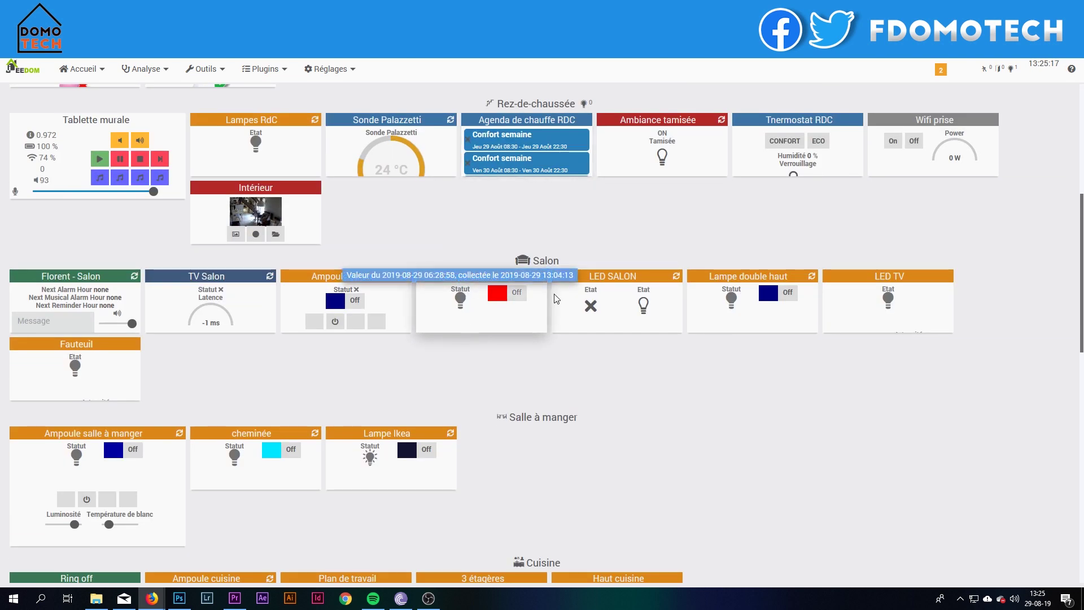
{"action": "scroll", "coordinate": [744, 309], "scroll_direction": "down", "scroll_amount": 2}
{"action": "scroll", "coordinate": [744, 309], "scroll_direction": "up", "scroll_amount": 2}
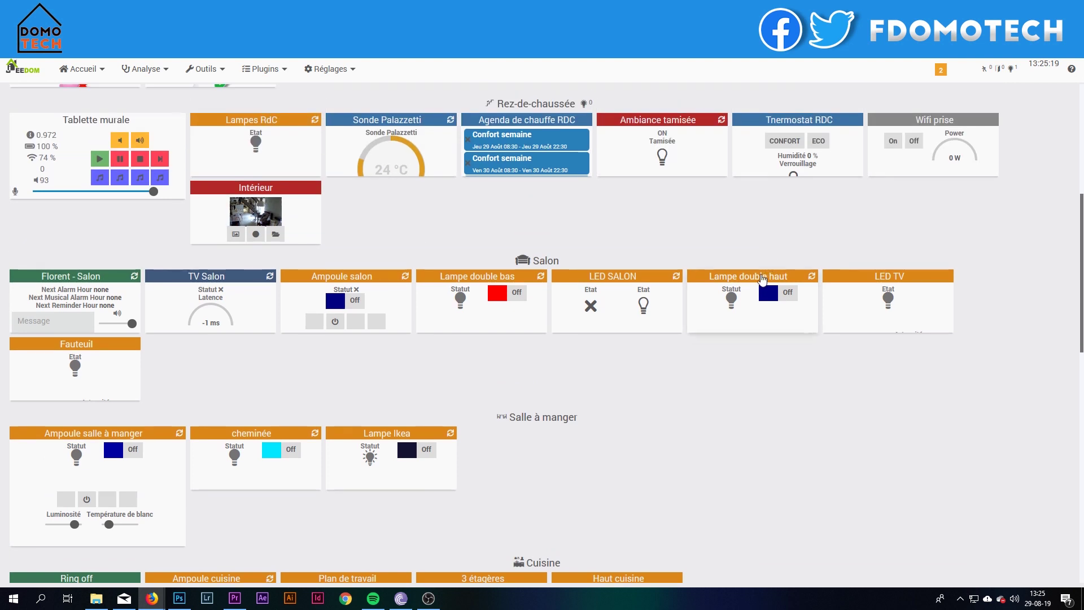
Step: Open the equipment configuration of Lampe double haut in the Salon in a separate page and show its commands
{"action": "right_click", "coordinate": [783, 279]}
{"action": "left_click", "coordinate": [787, 285]}
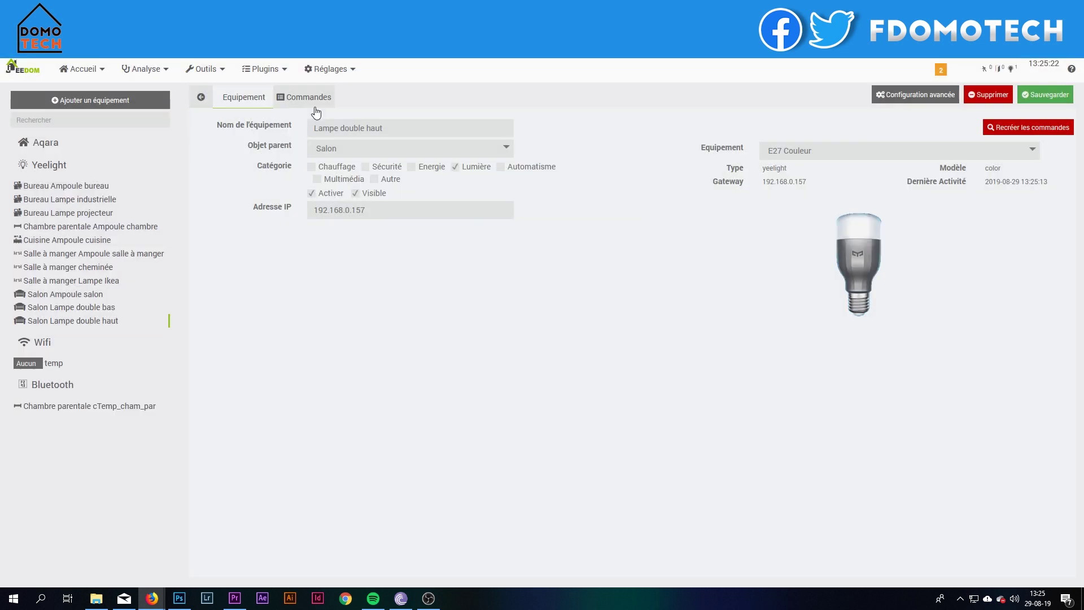
{"action": "left_click", "coordinate": [313, 97]}
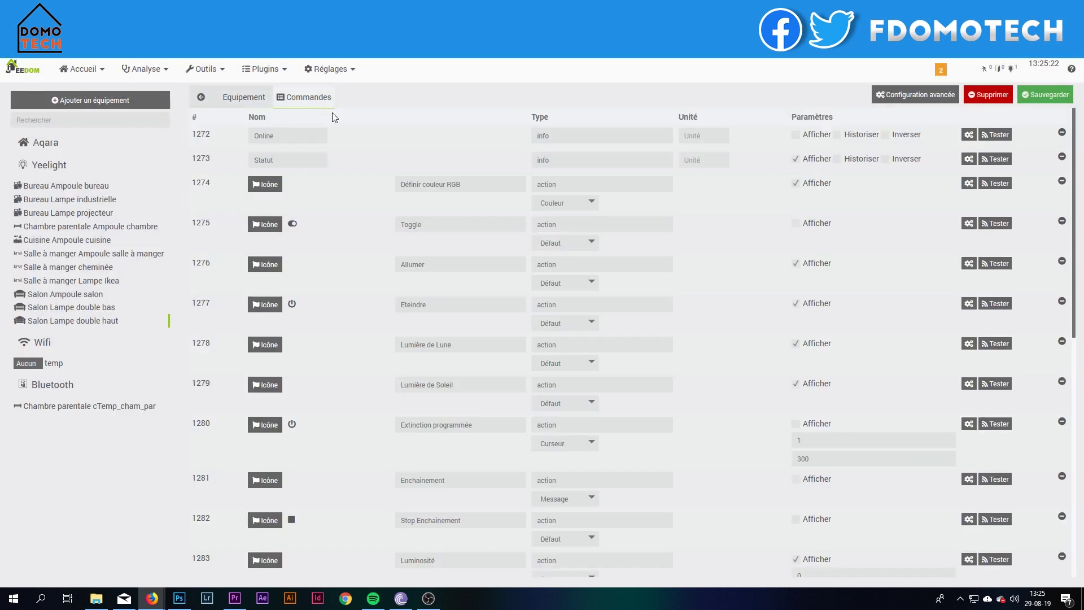
Step: Set the dashboard widget of the lamp's Statut command to Défaut and save the command configuration
{"action": "left_click", "coordinate": [969, 159]}
{"action": "left_click", "coordinate": [335, 142]}
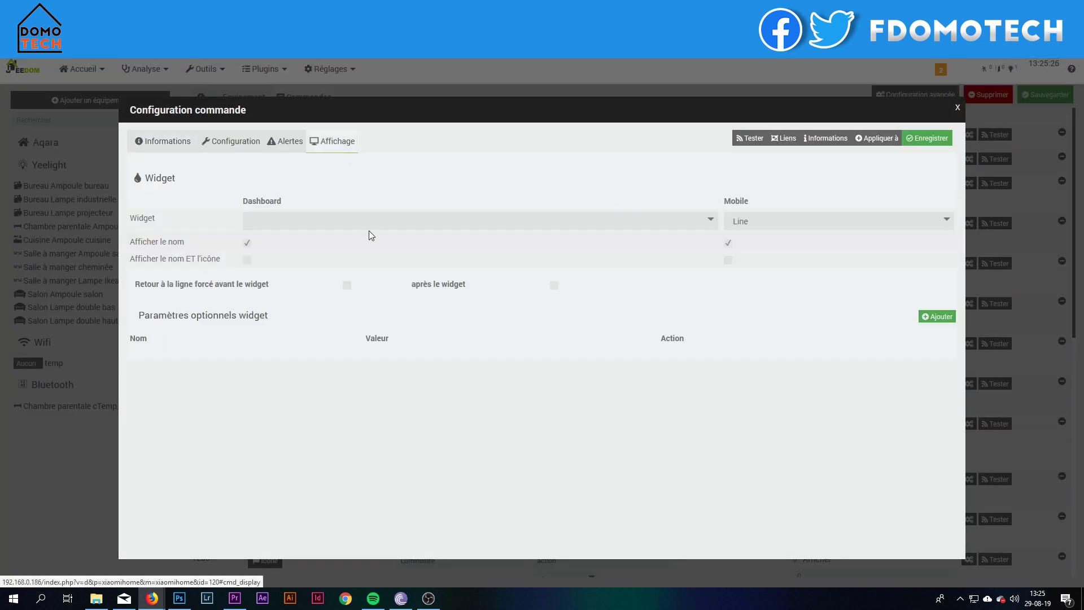
{"action": "left_click", "coordinate": [368, 223]}
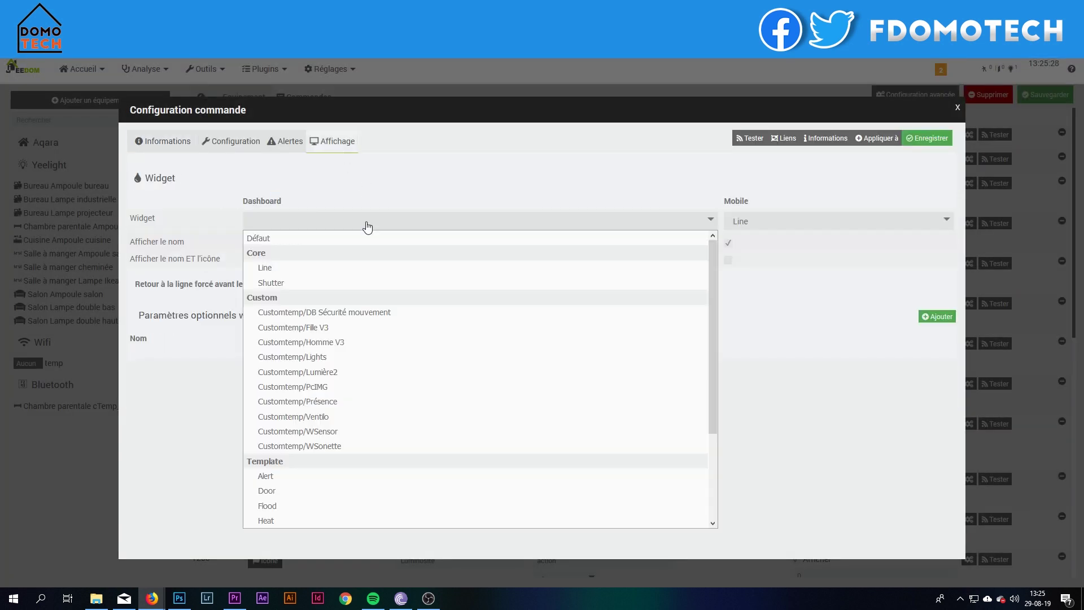
{"action": "left_click", "coordinate": [317, 246]}
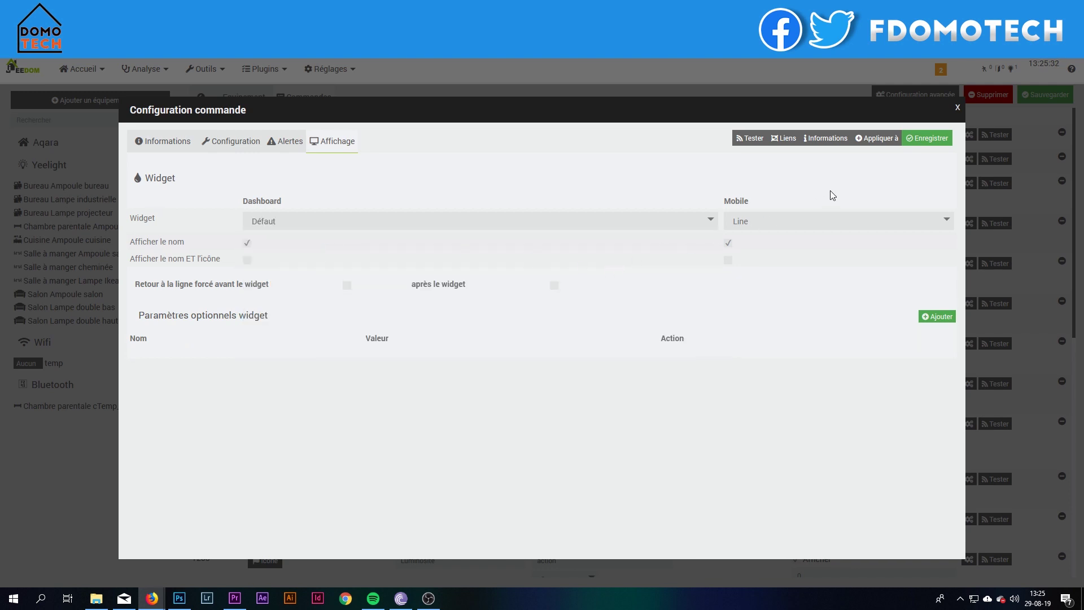
{"action": "left_click", "coordinate": [929, 139]}
{"action": "left_click", "coordinate": [958, 108]}
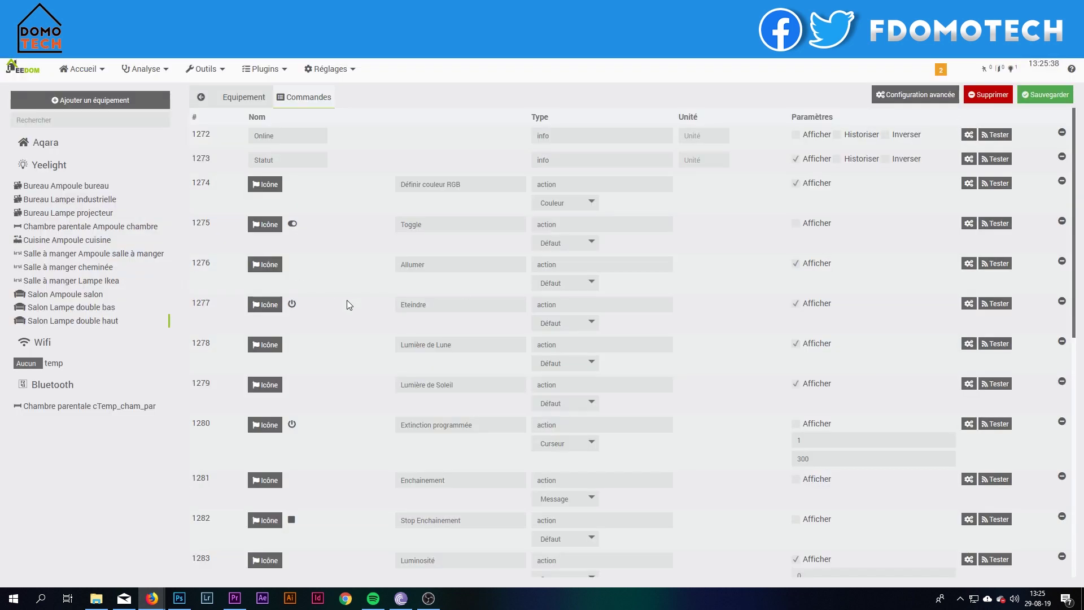
Step: Set the dashboard widget of the lamp's Eteindre command to Défaut and save the command configuration
{"action": "left_click", "coordinate": [968, 305]}
{"action": "left_click", "coordinate": [293, 151]}
{"action": "left_click", "coordinate": [341, 226]}
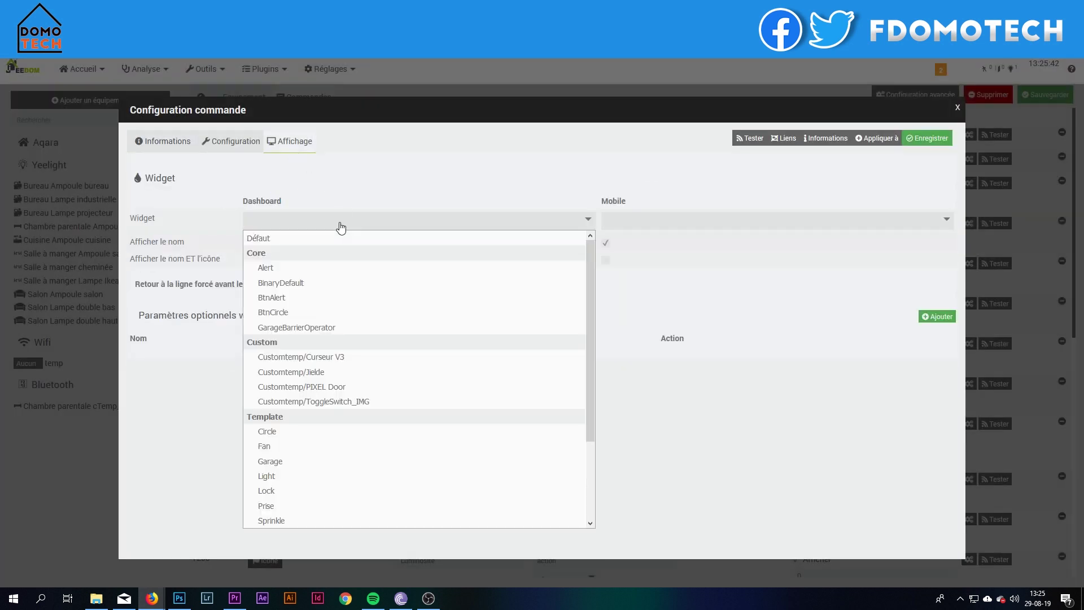
{"action": "left_click", "coordinate": [303, 238]}
{"action": "left_click", "coordinate": [924, 140]}
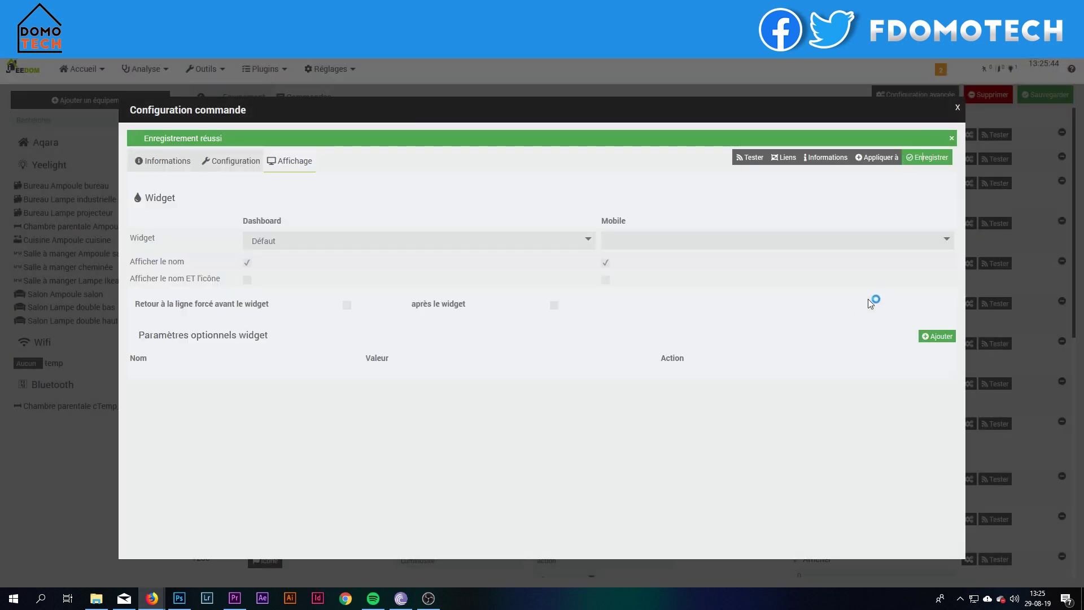
{"action": "left_click", "coordinate": [958, 108]}
Step: Set the Allumer command's dashboard widget to Défaut without assigning an icon, and save both the command and the lamp equipment
{"action": "left_click", "coordinate": [274, 266]}
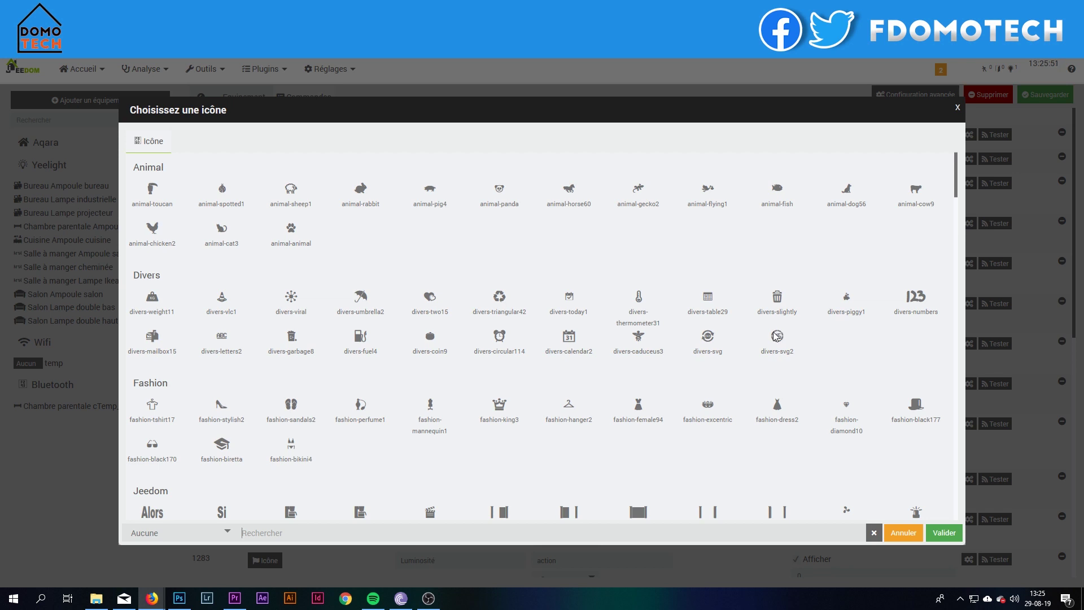
{"action": "left_click", "coordinate": [958, 107]}
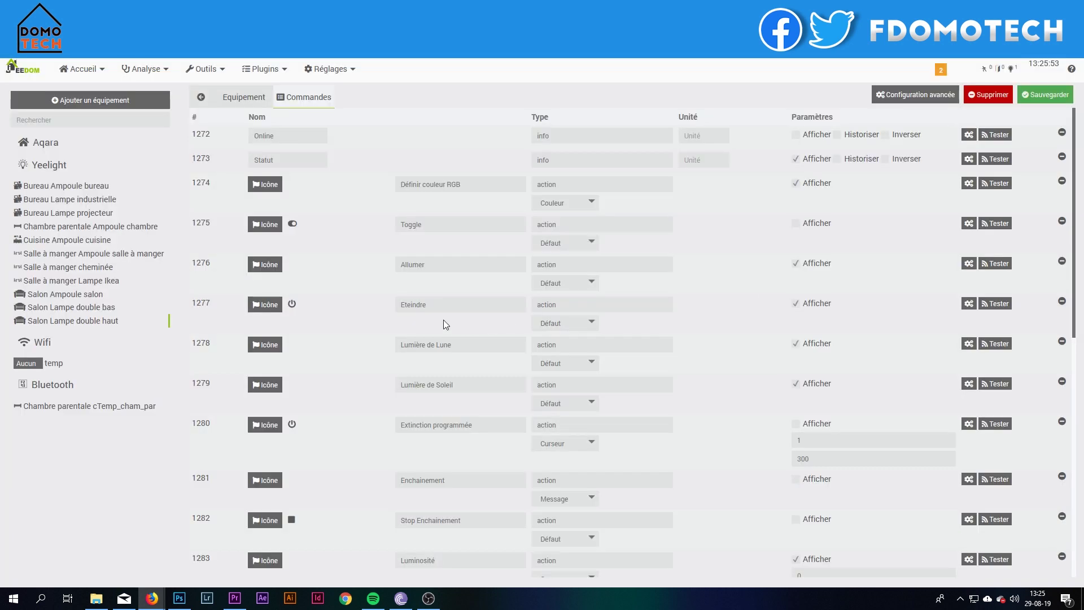
{"action": "left_click", "coordinate": [968, 263]}
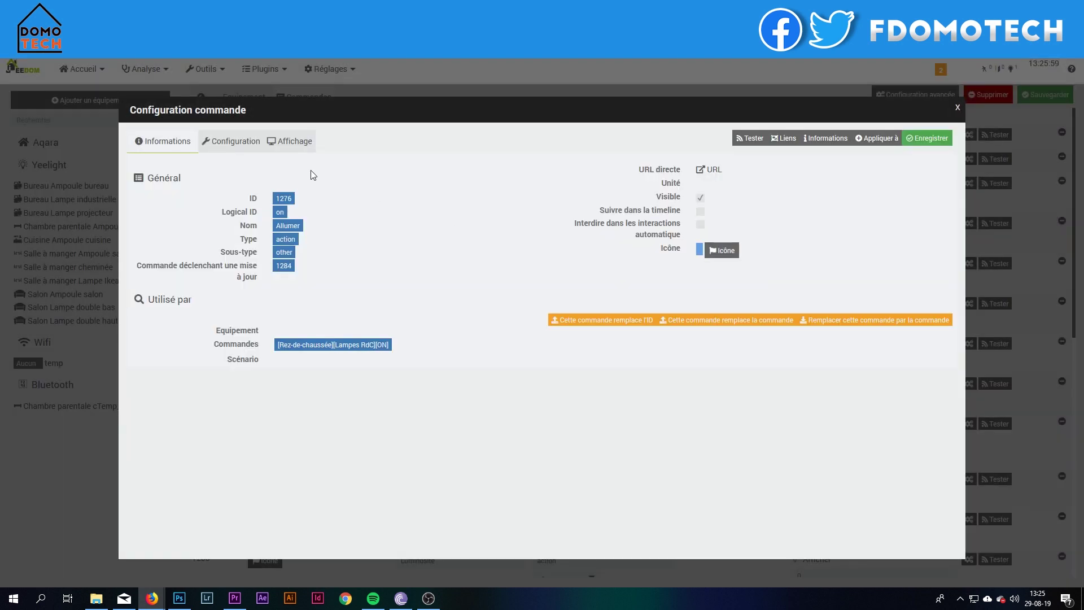
{"action": "left_click", "coordinate": [231, 142]}
{"action": "left_click", "coordinate": [294, 141]}
{"action": "left_click", "coordinate": [410, 221]}
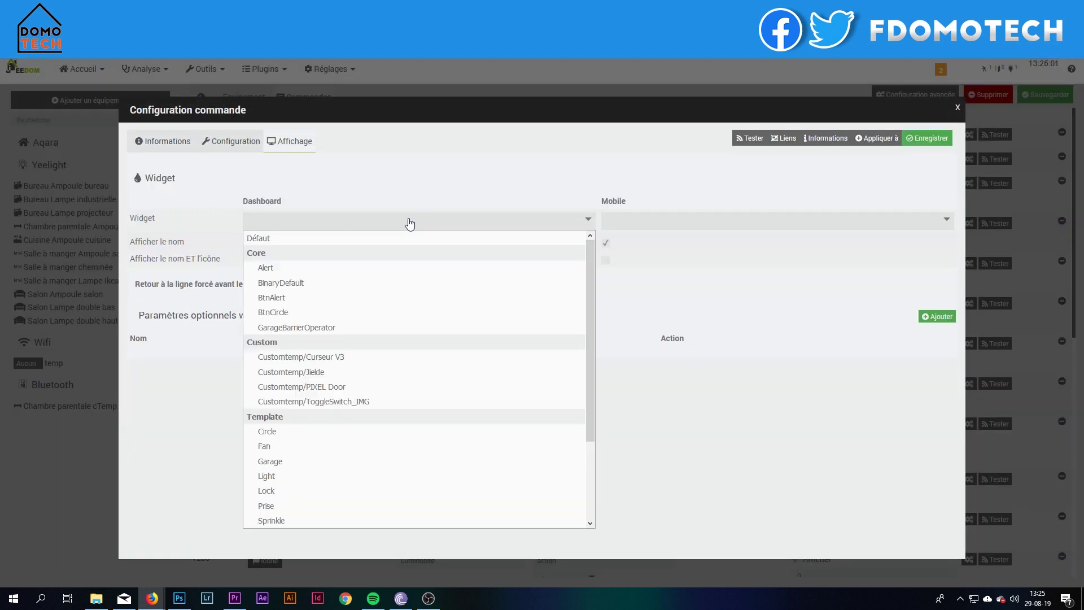
{"action": "left_click", "coordinate": [401, 238]}
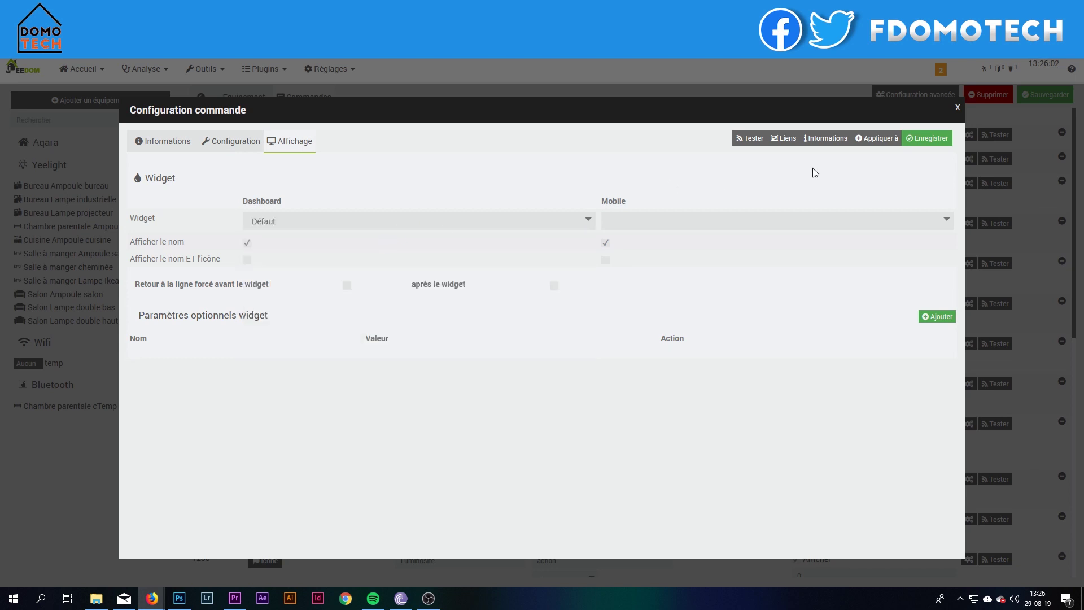
{"action": "left_click", "coordinate": [941, 140]}
{"action": "left_click", "coordinate": [958, 107]}
{"action": "left_click", "coordinate": [1046, 95]}
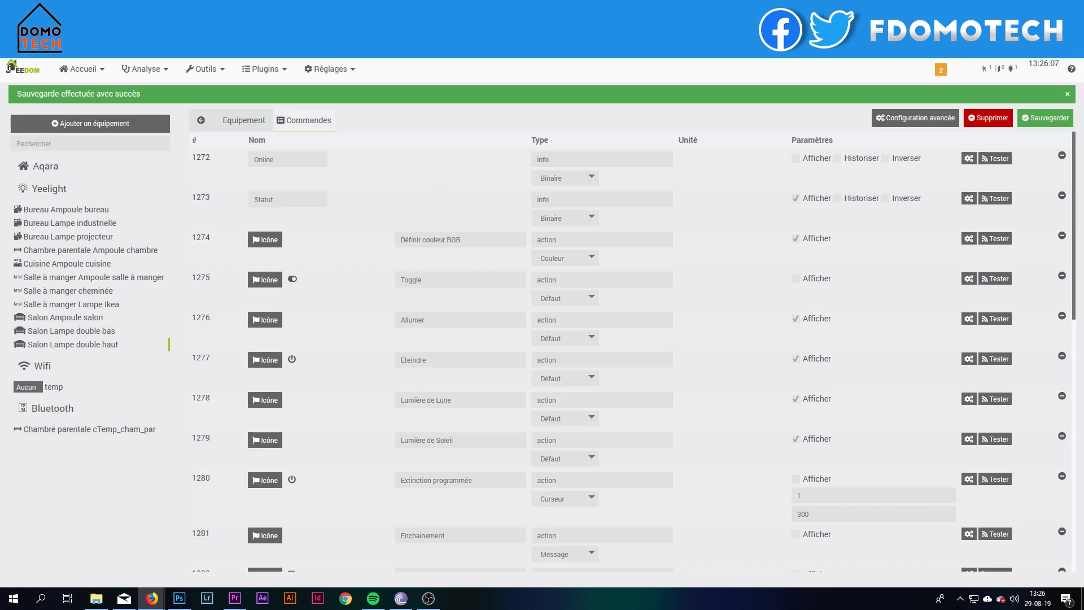
Step: Return to the dashboard, reload it and look at the Lampe double haut tile in the Salon
{"action": "key", "text": "ctrl+Tab"}
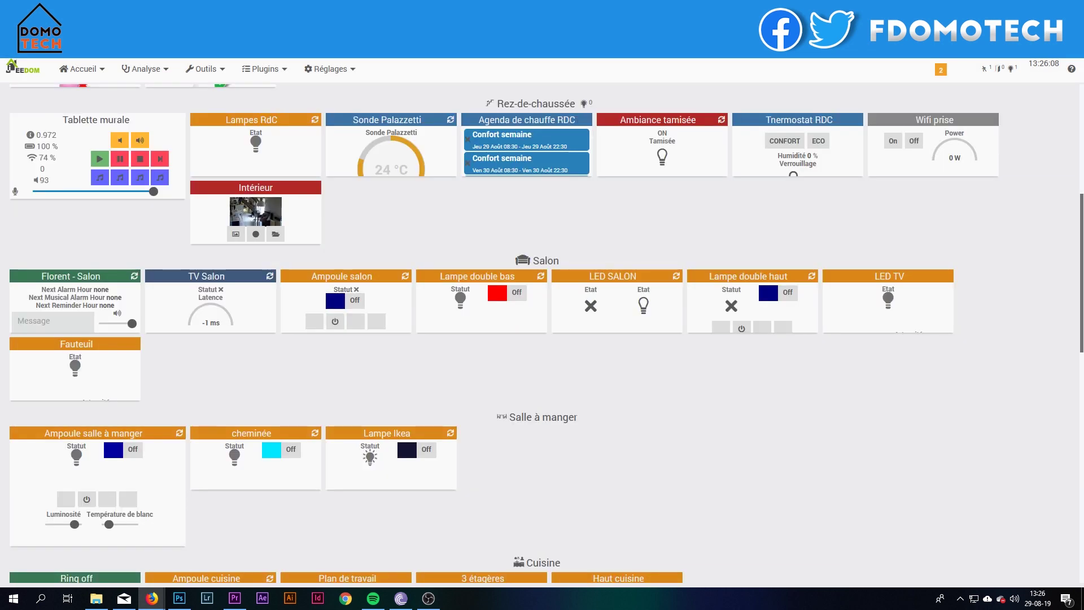
{"action": "key", "text": "F5"}
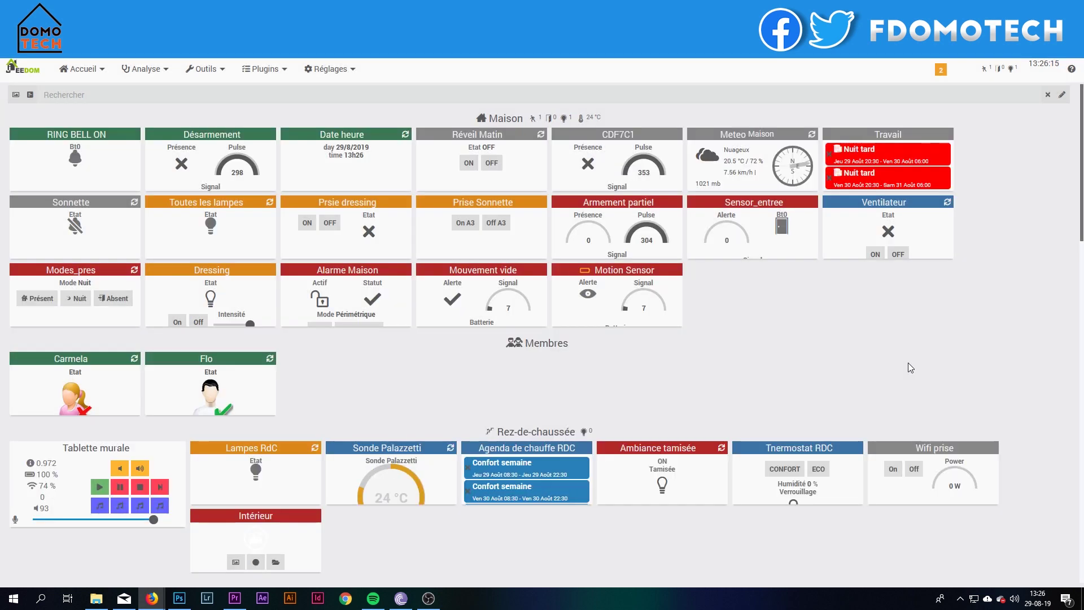
{"action": "scroll", "coordinate": [909, 367], "scroll_direction": "down", "scroll_amount": 2}
{"action": "scroll", "coordinate": [908, 362], "scroll_direction": "down", "scroll_amount": 6}
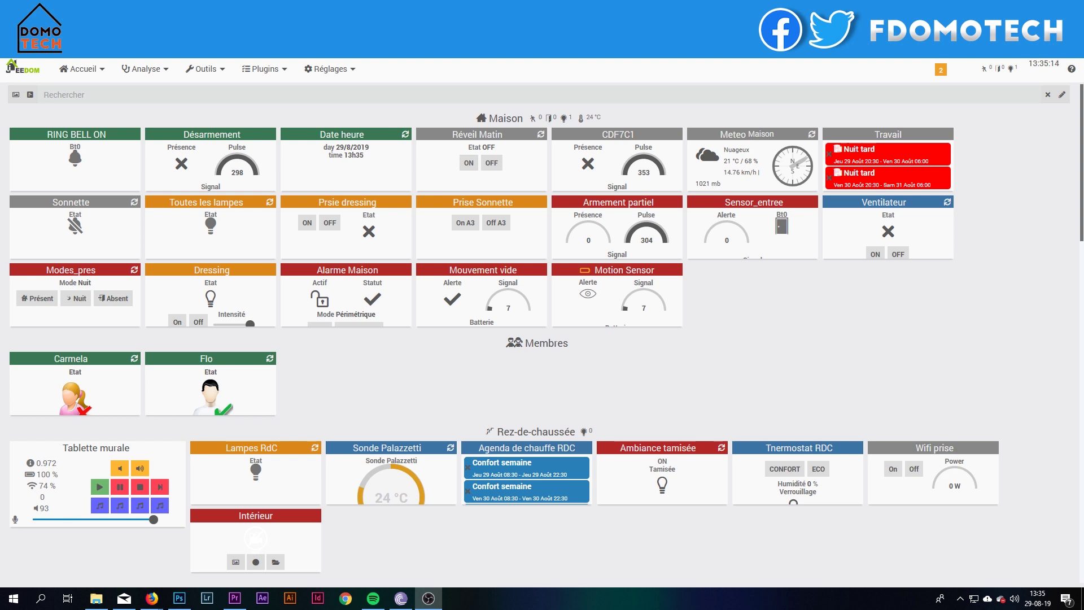
Step: Open the Widget plugin from the Programmation category and look at the widgets installed with it
{"action": "left_click", "coordinate": [265, 69]}
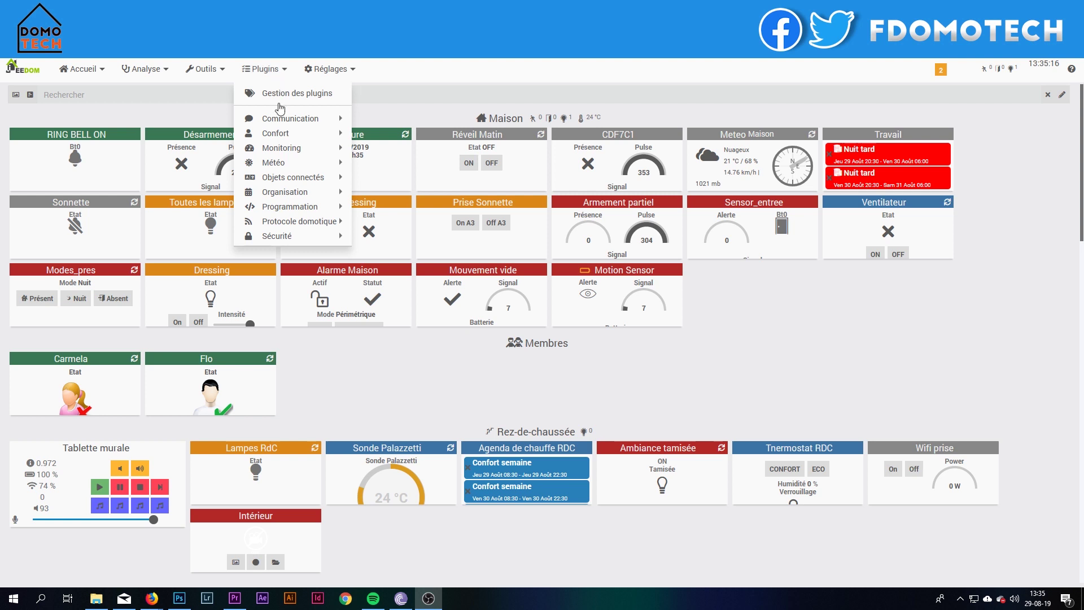
{"action": "mouse_move", "coordinate": [308, 208]}
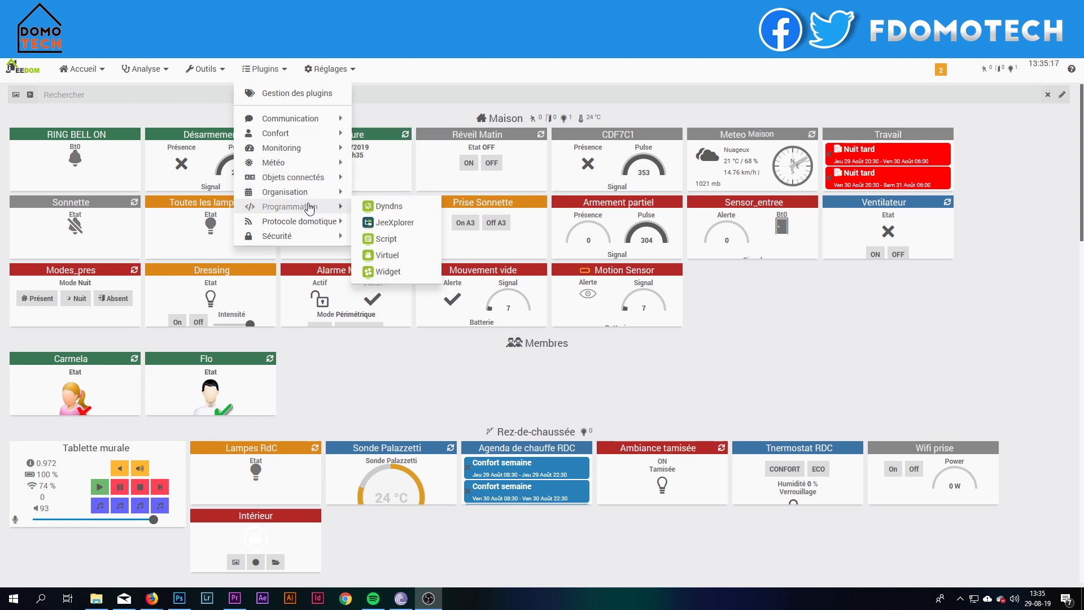
{"action": "left_click", "coordinate": [390, 273]}
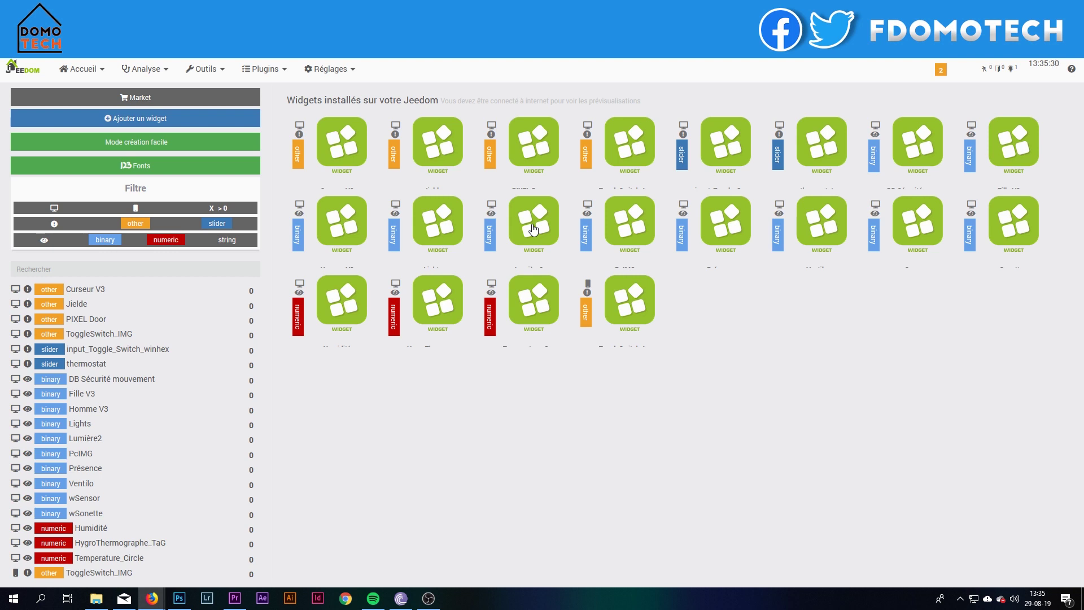
Step: Open Jeedom's built-in Widgets tool and add a new widget named lumiere
{"action": "left_click", "coordinate": [207, 72]}
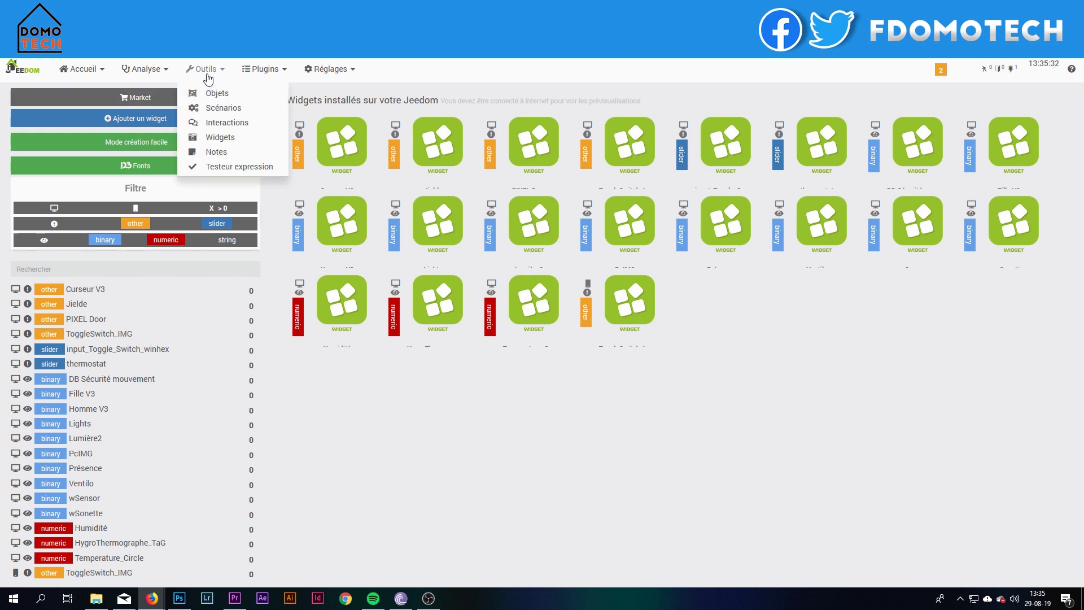
{"action": "left_click", "coordinate": [216, 140]}
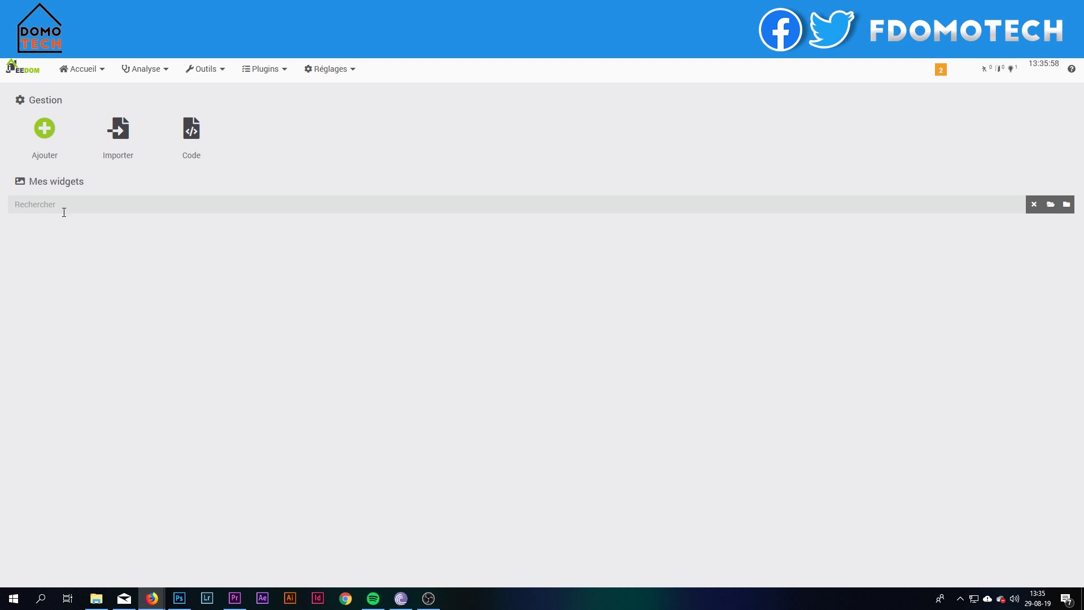
{"action": "left_click", "coordinate": [47, 134]}
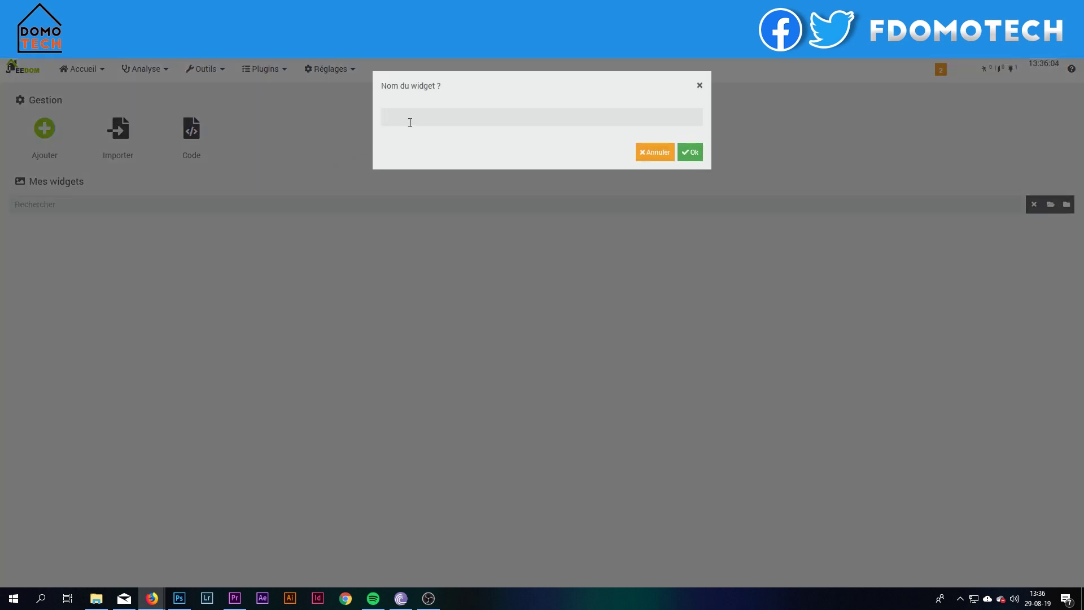
{"action": "type", "text": "lumiere"}
{"action": "key", "text": "Return"}
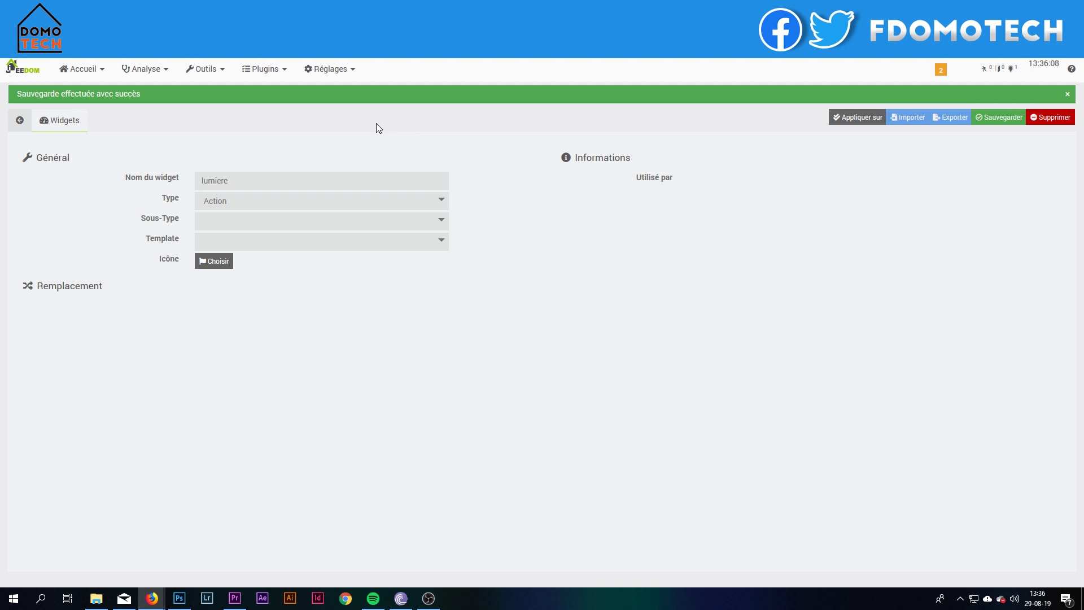
Step: Set the lumiere widget's type to Info and its subtype to Binaire
{"action": "left_click", "coordinate": [230, 204]}
{"action": "left_click", "coordinate": [235, 218]}
{"action": "left_click", "coordinate": [235, 220]}
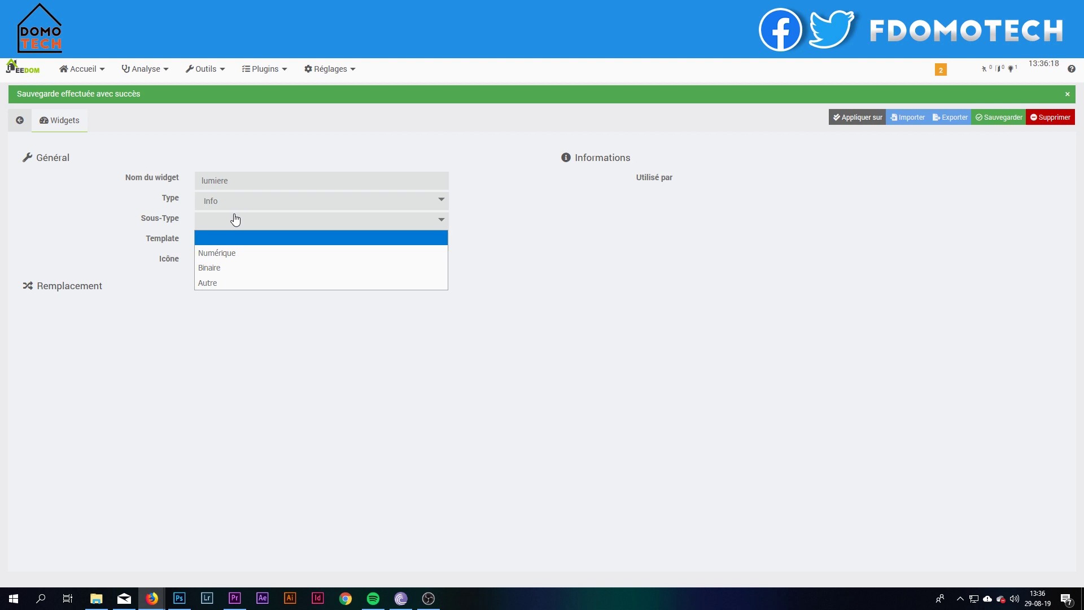
{"action": "left_click", "coordinate": [210, 282]}
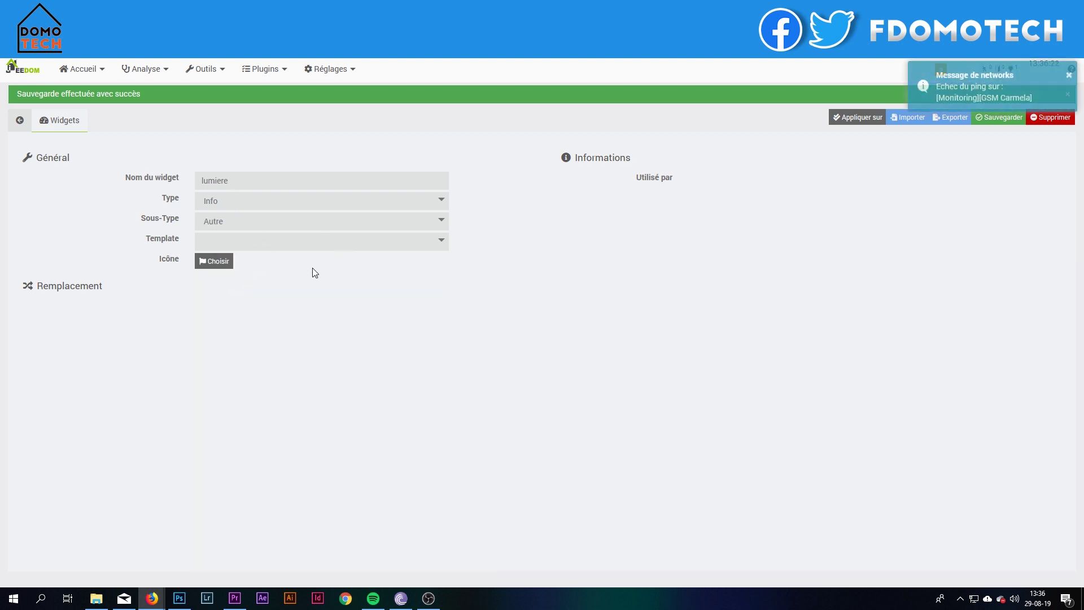
{"action": "left_click", "coordinate": [251, 225]}
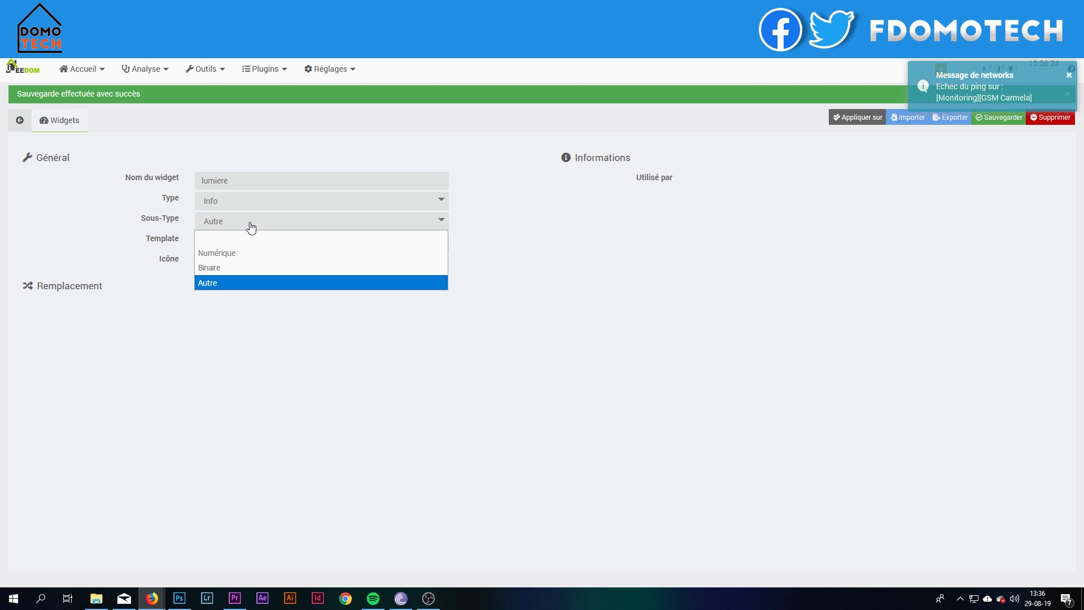
{"action": "left_click", "coordinate": [227, 269]}
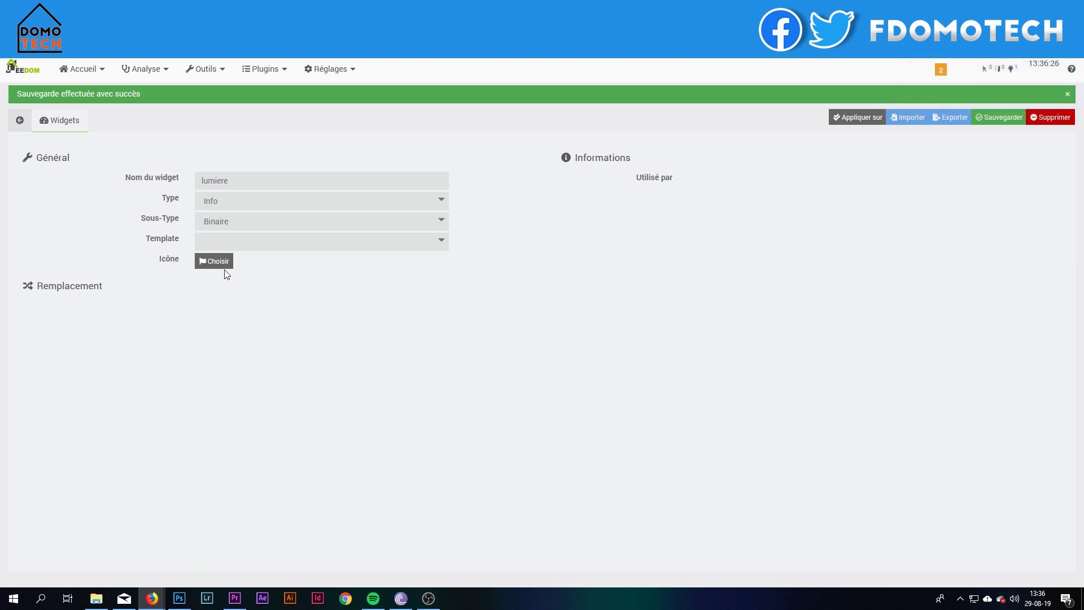
Step: Set the lumiere widget's template to Icon
{"action": "left_click", "coordinate": [291, 245]}
{"action": "left_click", "coordinate": [292, 246]}
{"action": "left_click", "coordinate": [288, 245]}
{"action": "left_click", "coordinate": [267, 263]}
{"action": "left_click", "coordinate": [268, 245]}
{"action": "left_click", "coordinate": [273, 273]}
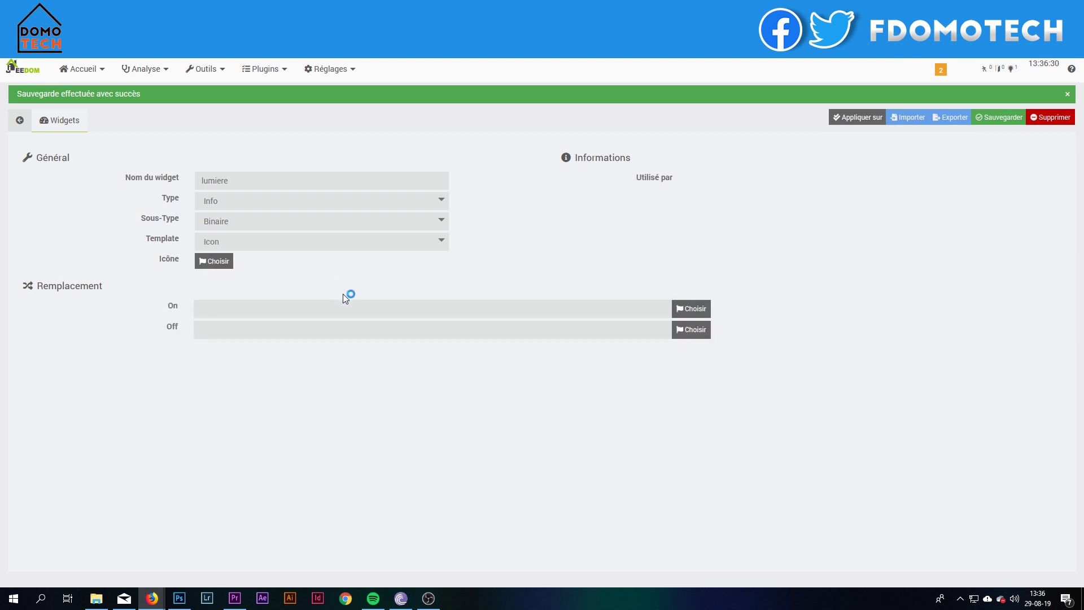
Step: Search the icon library for "lum" and assign the jeedom-lumiere-off icon to the widget's On replacement
{"action": "left_click", "coordinate": [686, 305]}
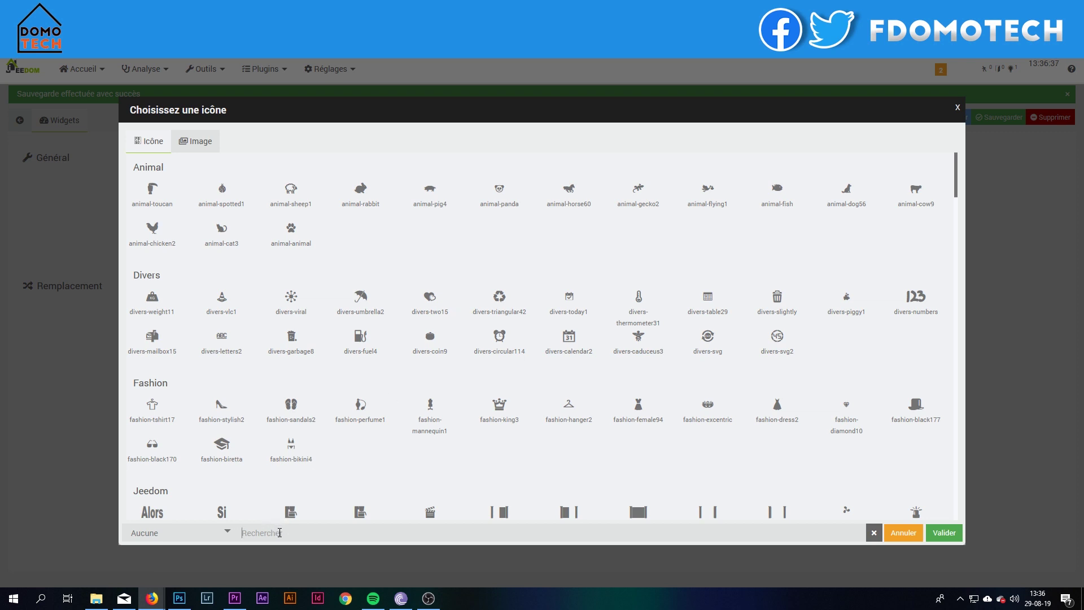
{"action": "left_click", "coordinate": [279, 532]}
{"action": "type", "text": "on"}
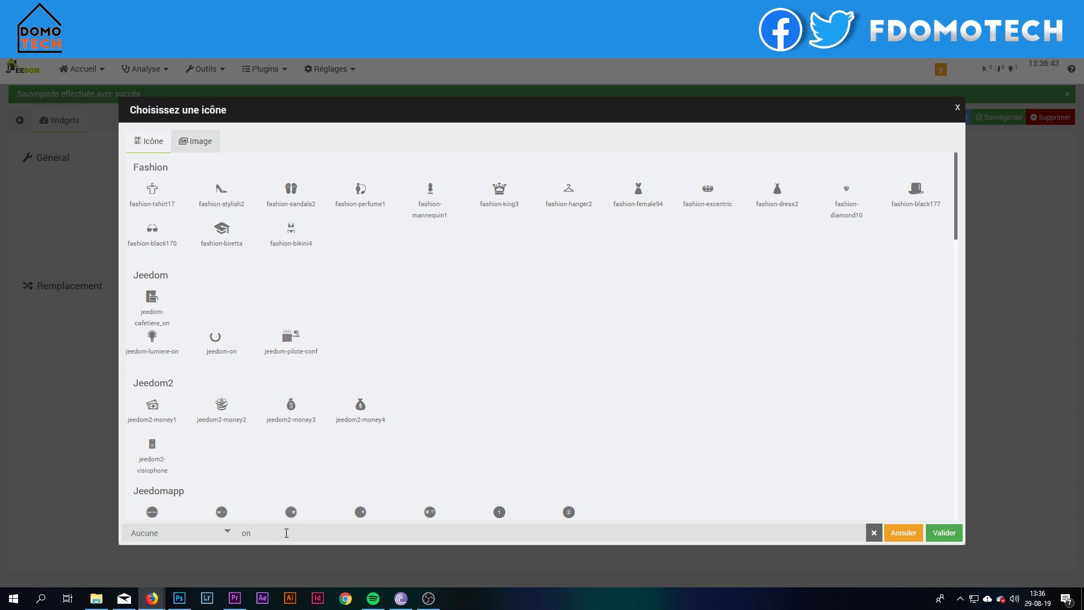
{"action": "key", "text": "BackSpace"}
{"action": "key", "text": "BackSpace"}
{"action": "type", "text": "lum"}
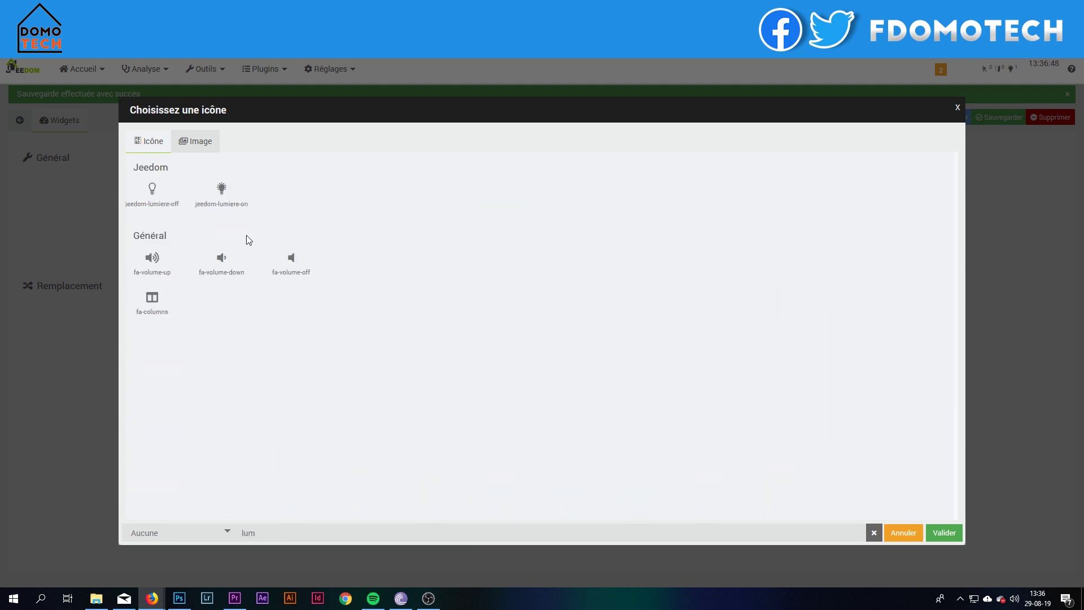
{"action": "left_click", "coordinate": [159, 195]}
{"action": "left_click", "coordinate": [938, 532]}
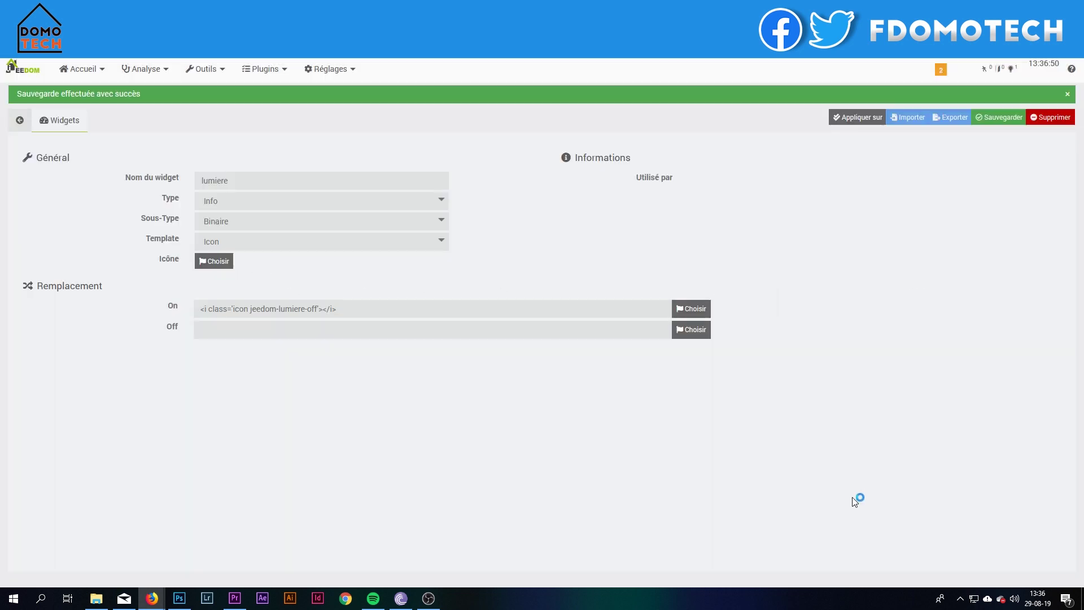
Step: Assign the jeedom-lumiere-on icon in the colour Rouge to the widget's Off replacement
{"action": "left_click", "coordinate": [687, 331]}
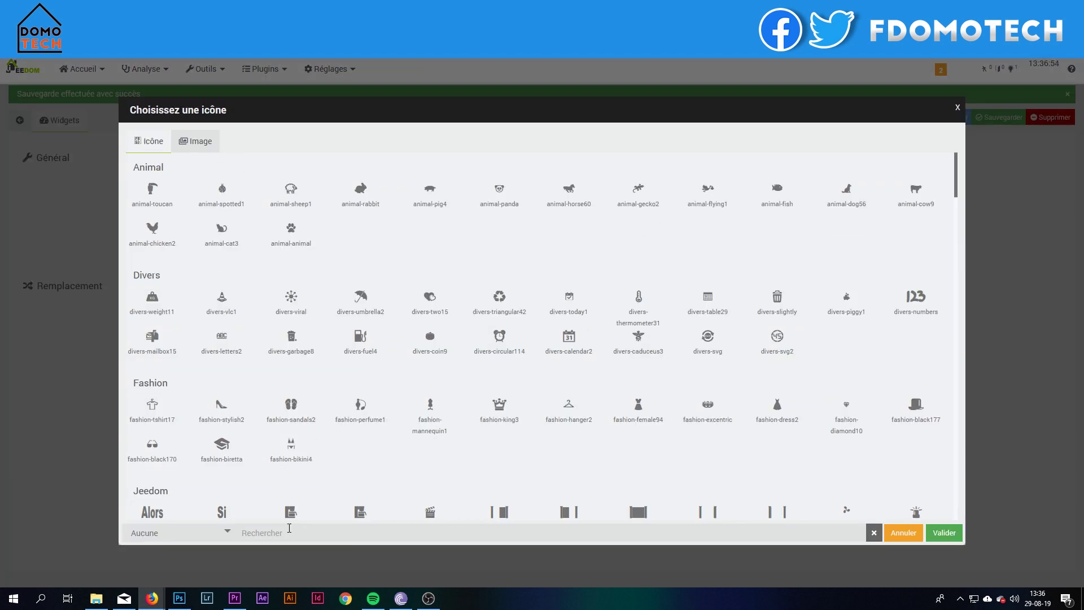
{"action": "type", "text": "lumiè"}
{"action": "key", "text": "BackSpace"}
{"action": "key", "text": "BackSpace"}
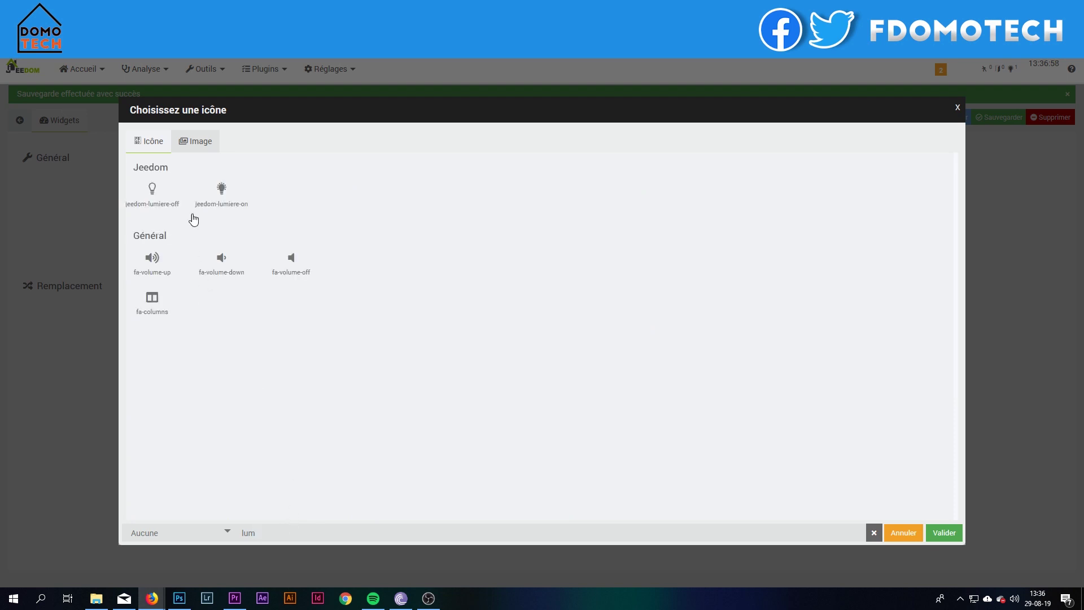
{"action": "left_click", "coordinate": [219, 196]}
{"action": "left_click", "coordinate": [181, 534]}
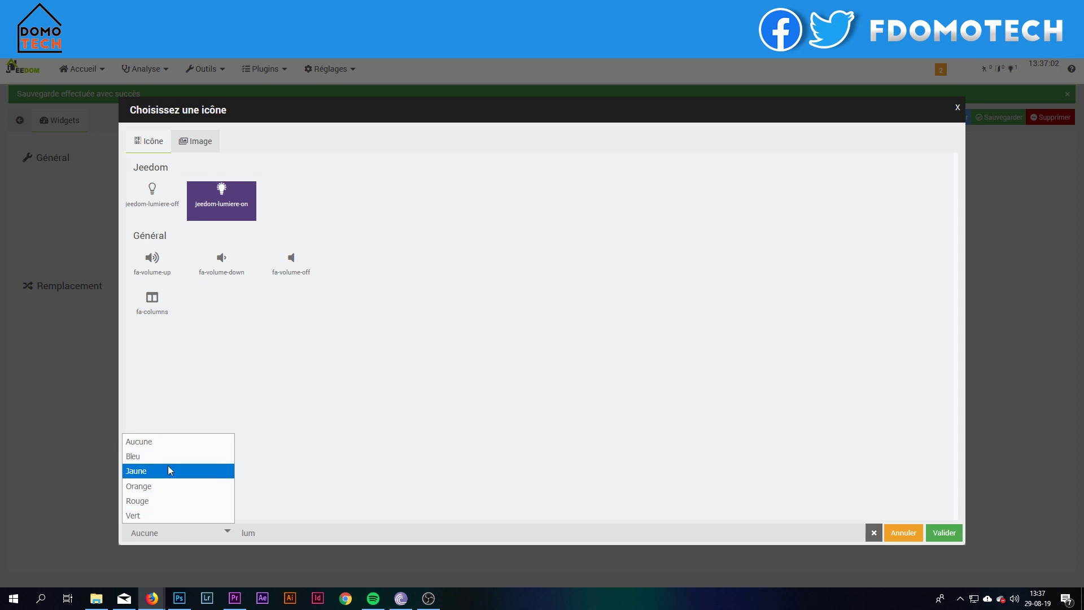
{"action": "left_click", "coordinate": [168, 469]}
{"action": "left_click", "coordinate": [180, 536]}
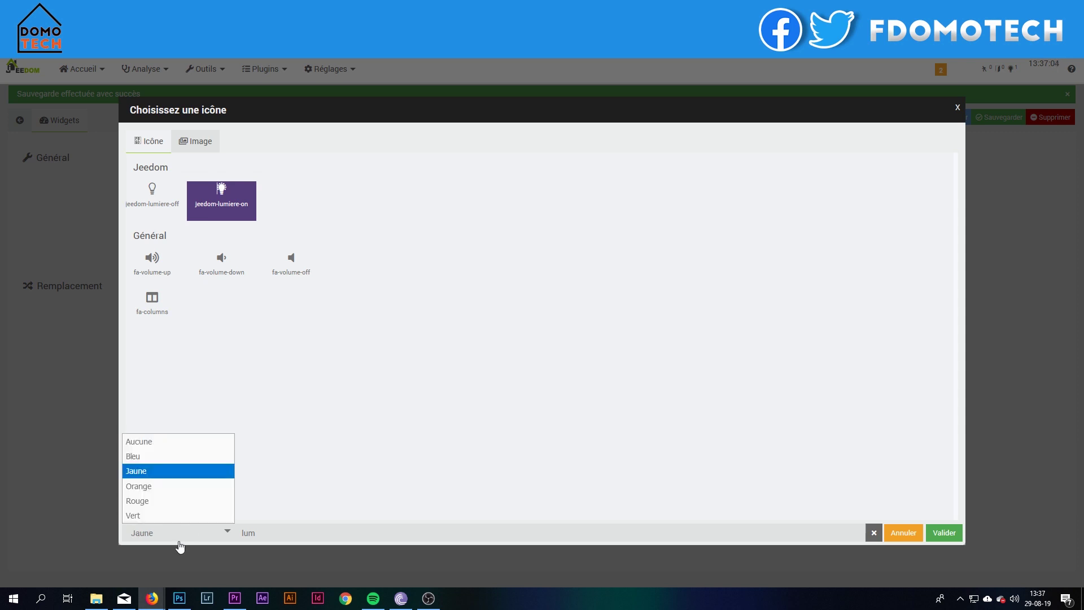
{"action": "left_click", "coordinate": [176, 500]}
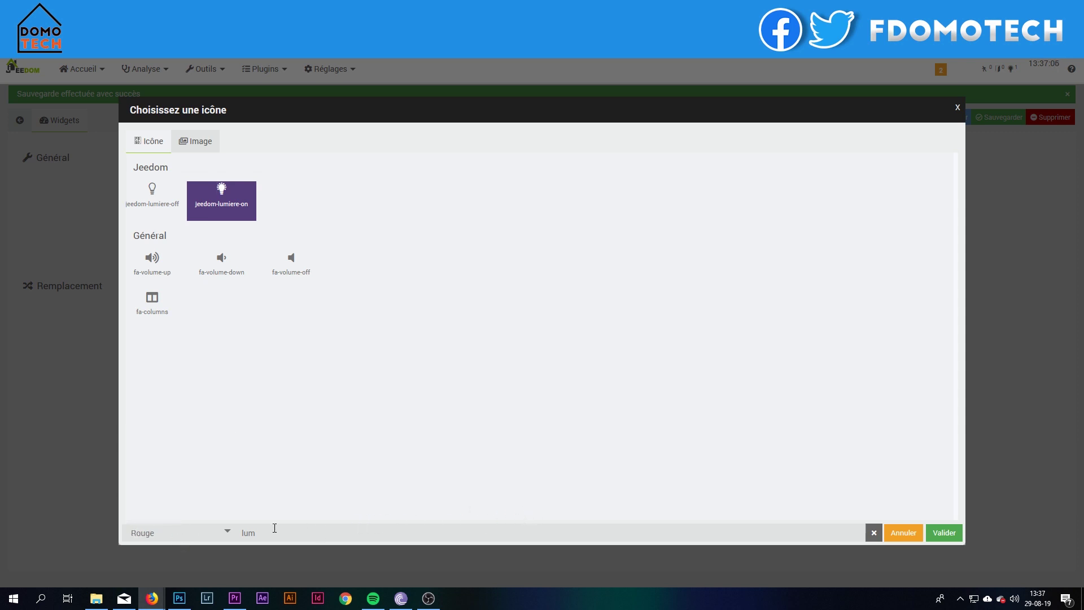
{"action": "left_click", "coordinate": [932, 535]}
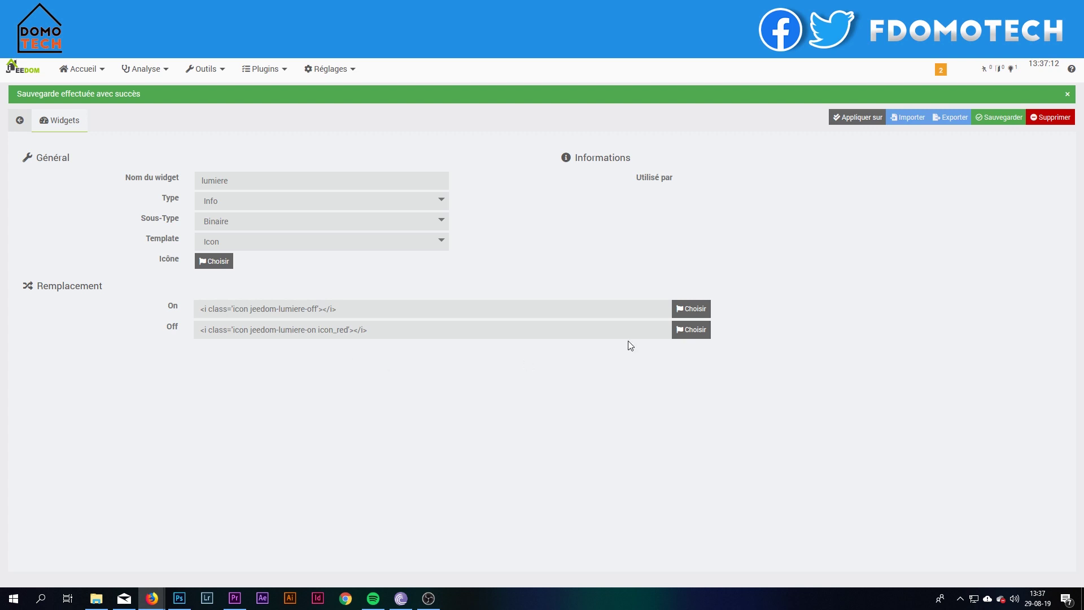
Step: Save the lumiere widget and apply it to the Statut command of Salon Lampe double bas
{"action": "left_click", "coordinate": [995, 116]}
{"action": "left_click", "coordinate": [855, 118]}
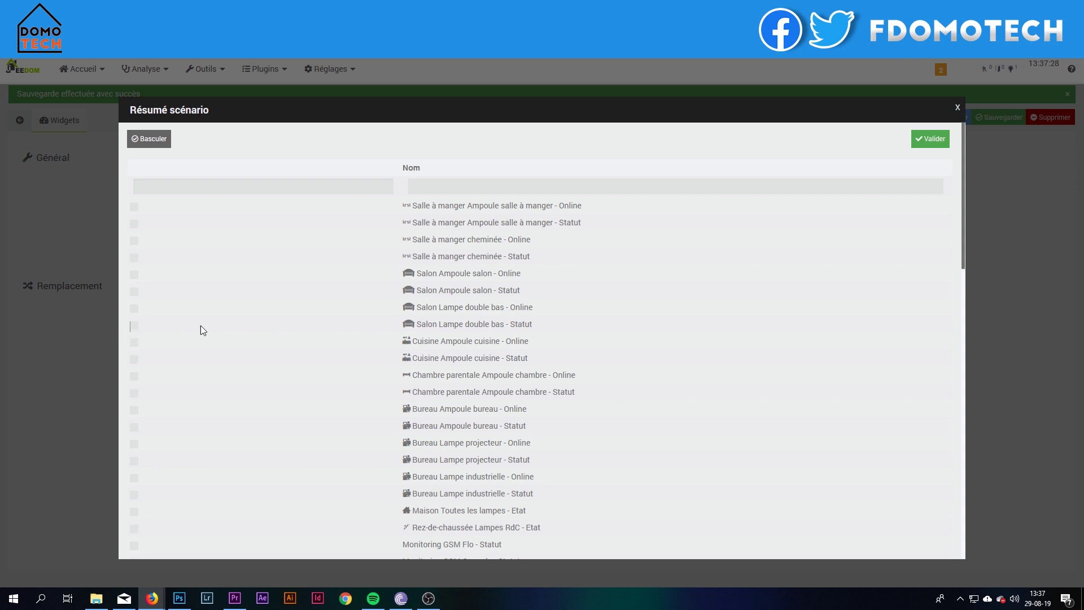
{"action": "left_click", "coordinate": [134, 325]}
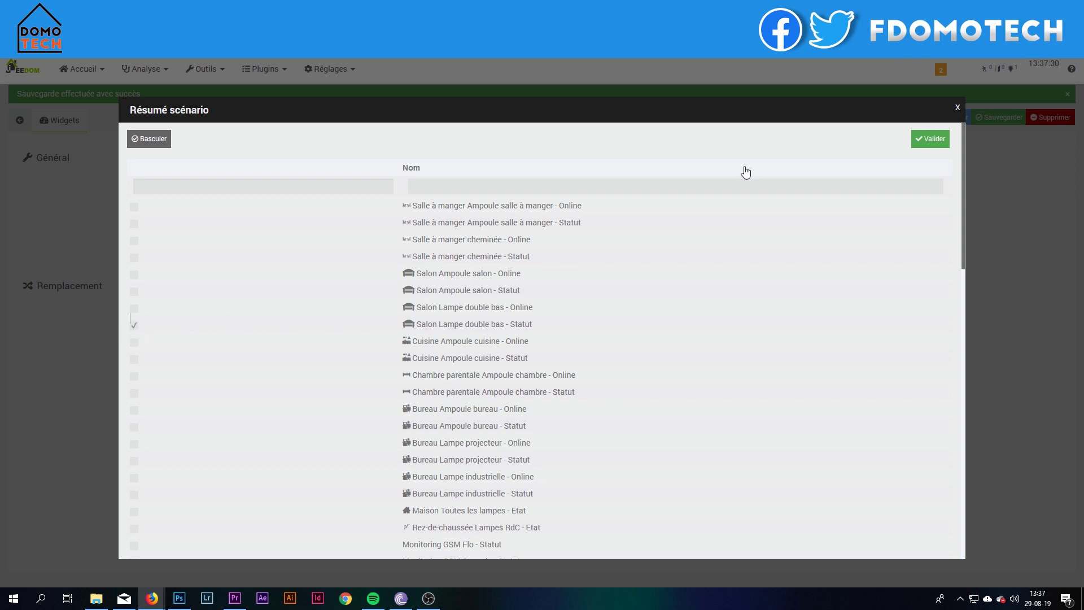
{"action": "left_click", "coordinate": [930, 139]}
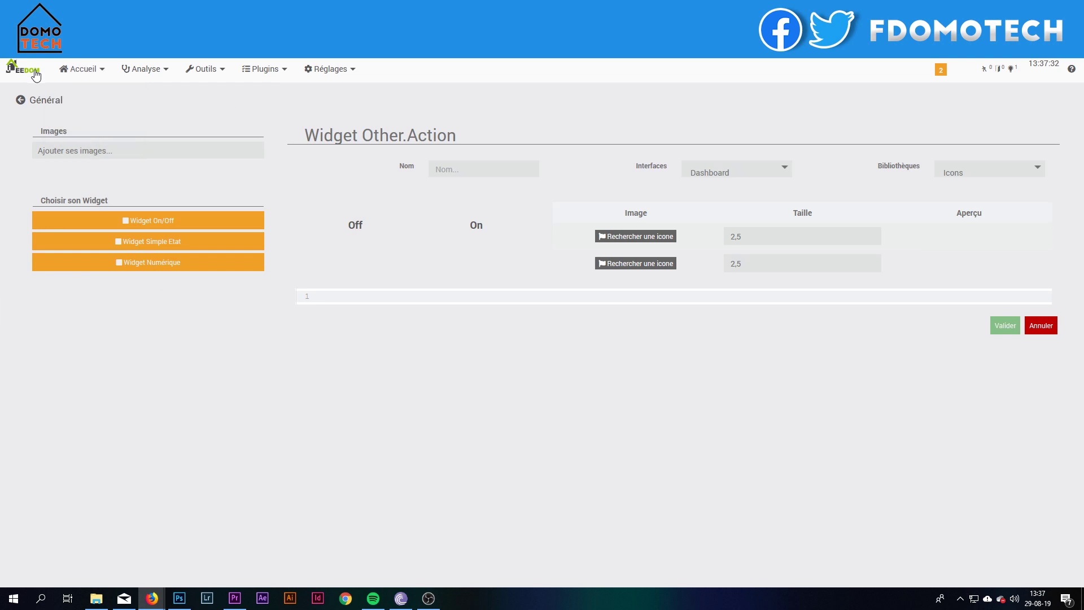
Step: Open the Maison dashboard and check the Statut icon on the Lampe double bas tile in the Salon
{"action": "mouse_move", "coordinate": [65, 70]}
{"action": "mouse_move", "coordinate": [91, 102]}
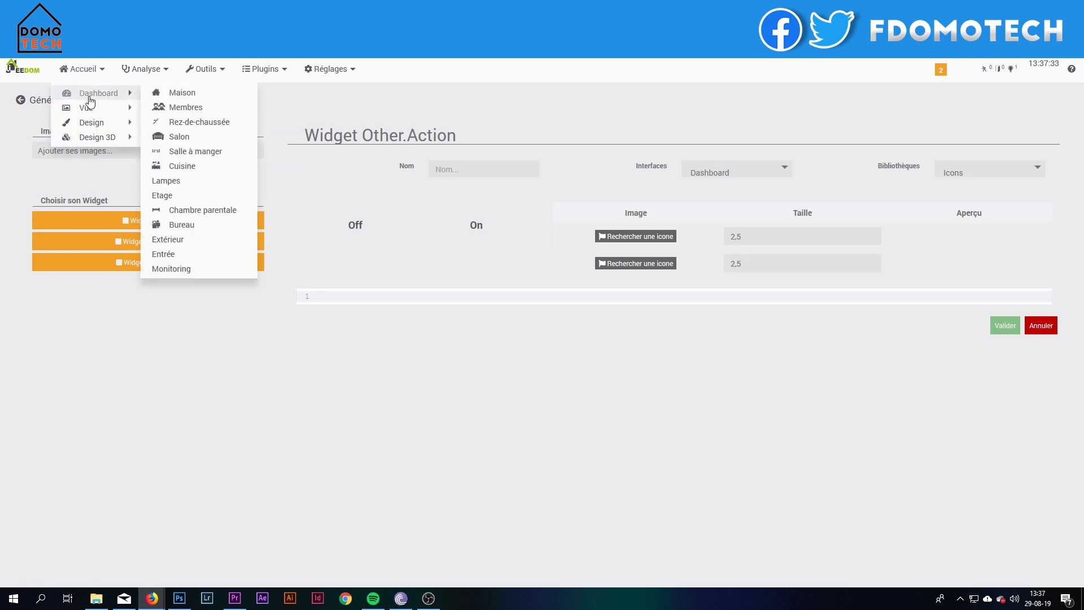
{"action": "left_click", "coordinate": [196, 93]}
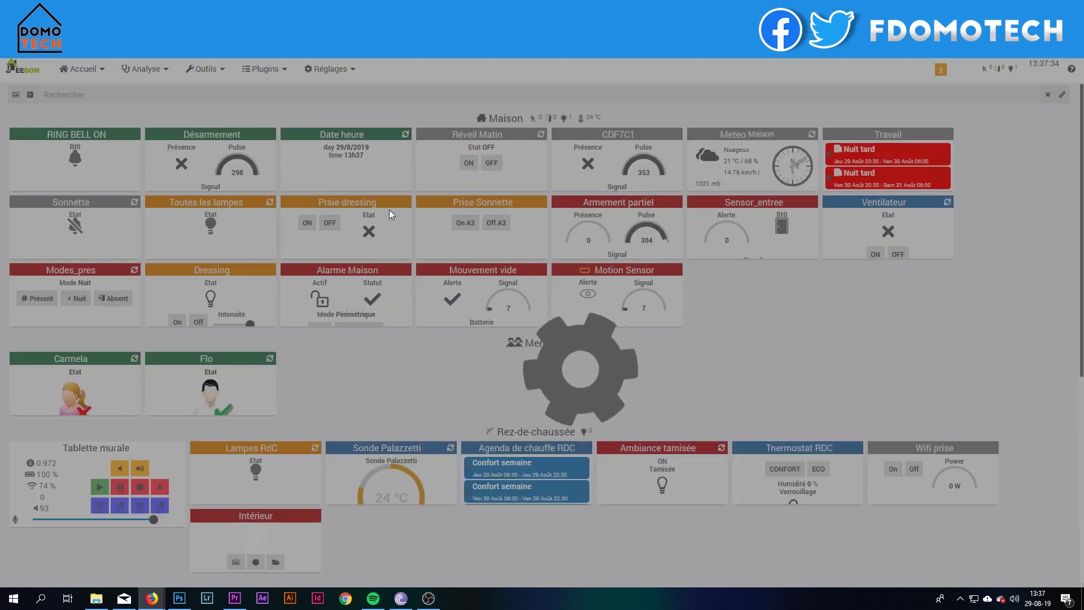
{"action": "scroll", "coordinate": [755, 355], "scroll_direction": "down", "scroll_amount": 2}
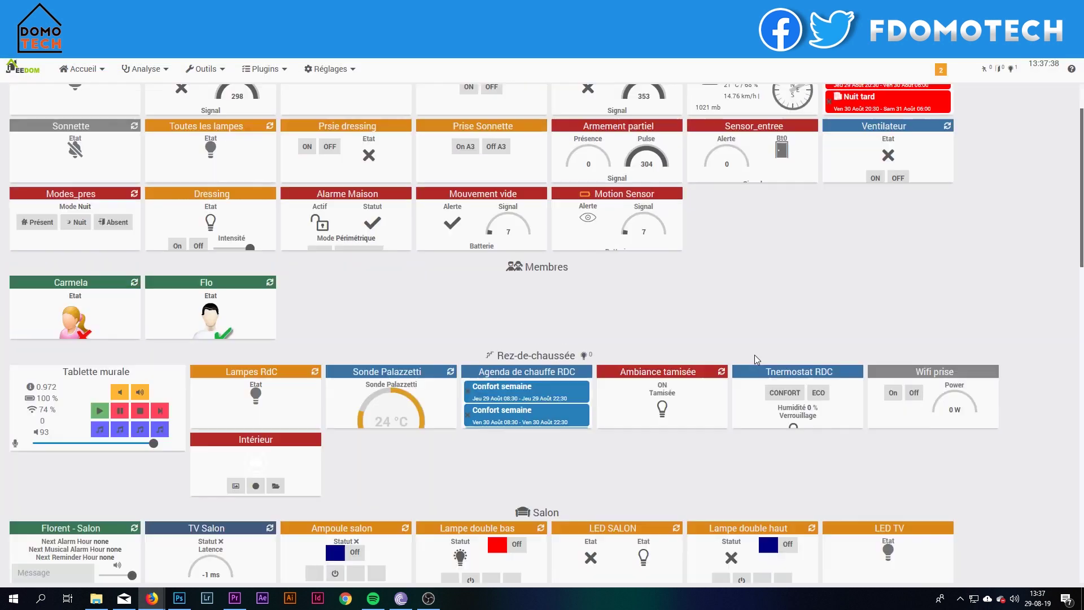
{"action": "scroll", "coordinate": [755, 354], "scroll_direction": "down", "scroll_amount": 3}
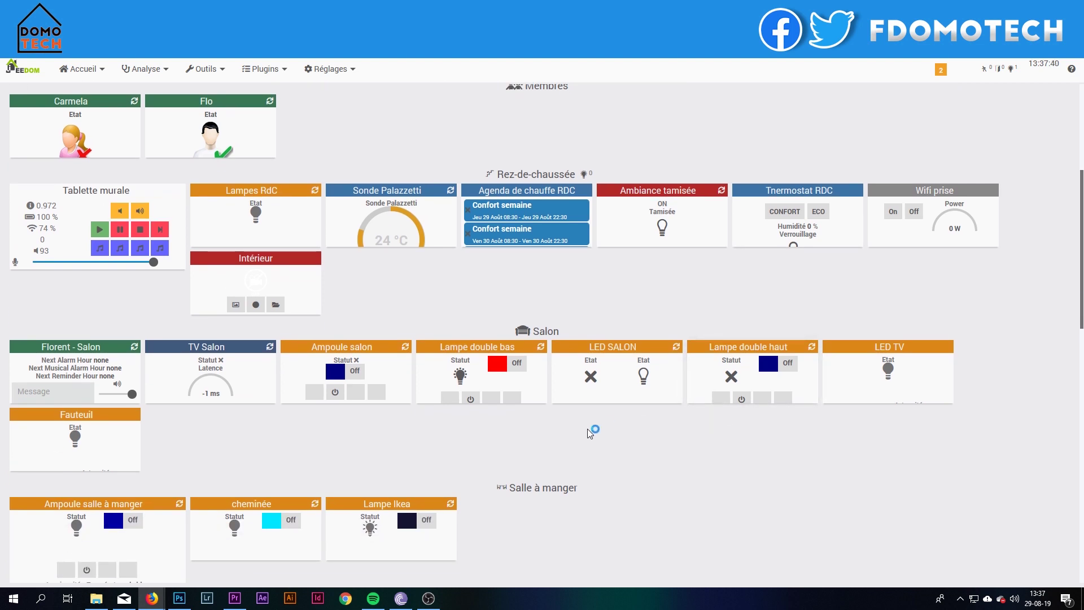
{"action": "left_click", "coordinate": [460, 377]}
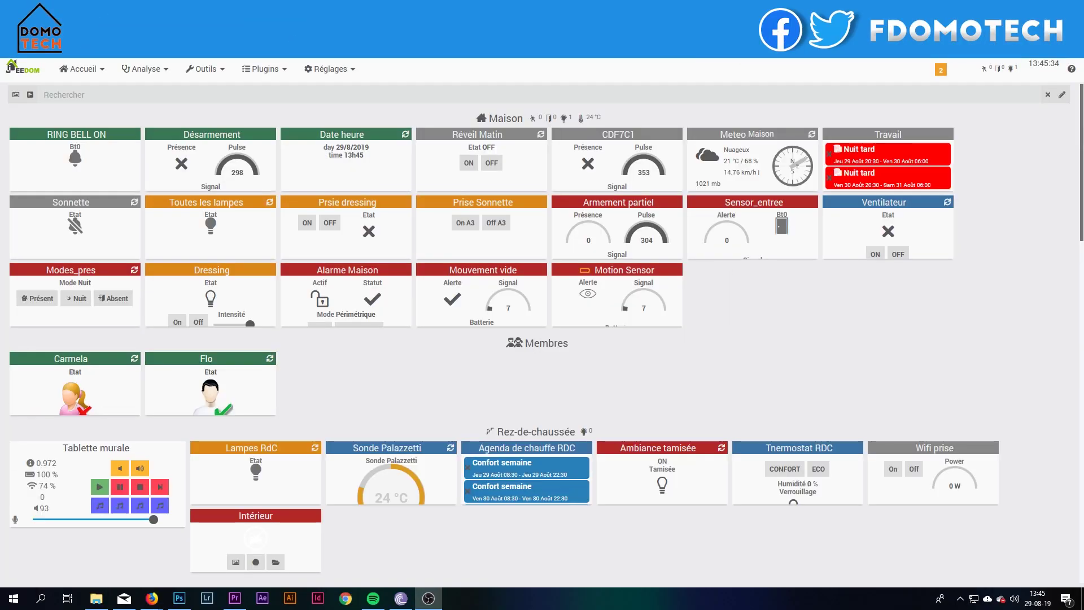
Step: Open the Lampe Ikea equipment from the dashboard's Salle à manger section and view its commands
{"action": "scroll", "coordinate": [734, 402], "scroll_direction": "down", "scroll_amount": 6}
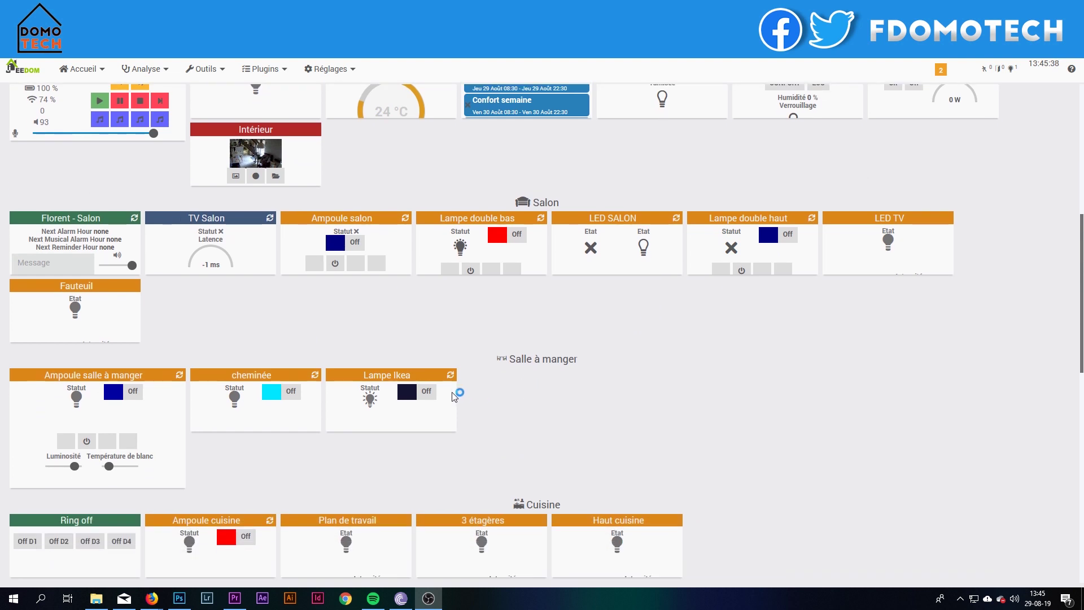
{"action": "left_click", "coordinate": [396, 377]}
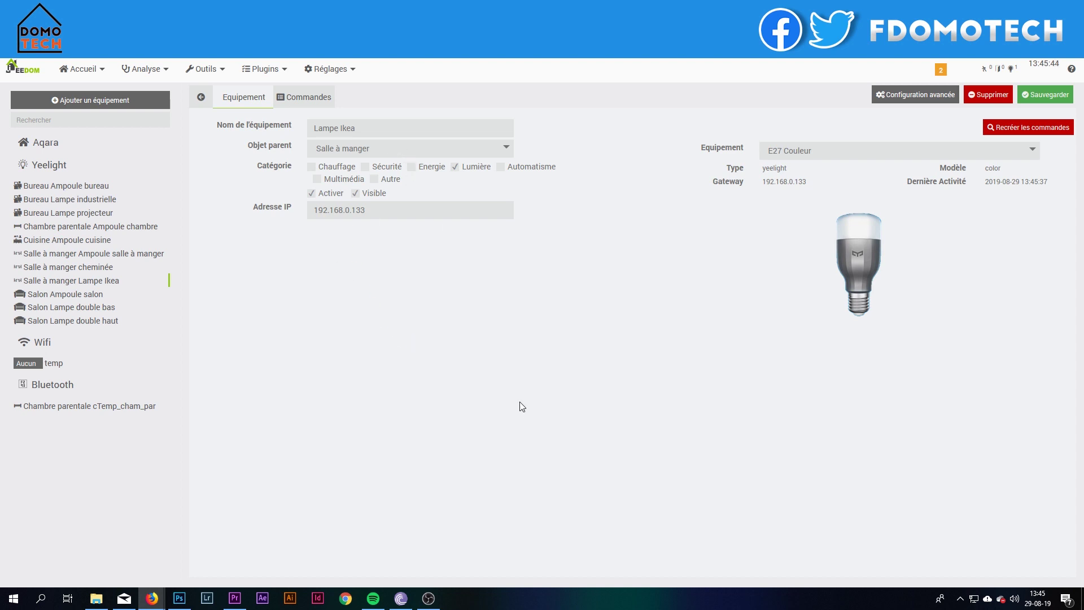
{"action": "left_click", "coordinate": [316, 103]}
Step: Look through the settings of the Lampe projecteur, Ampoule bureau and Ampoule salle à manger equipment
{"action": "left_click", "coordinate": [88, 213]}
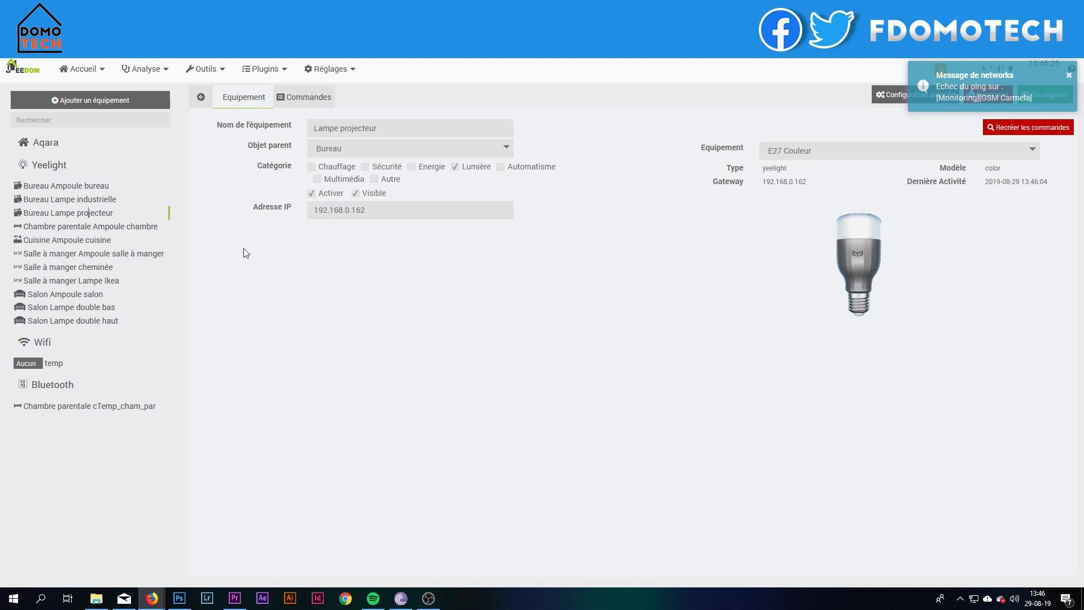
{"action": "left_click", "coordinate": [83, 190]}
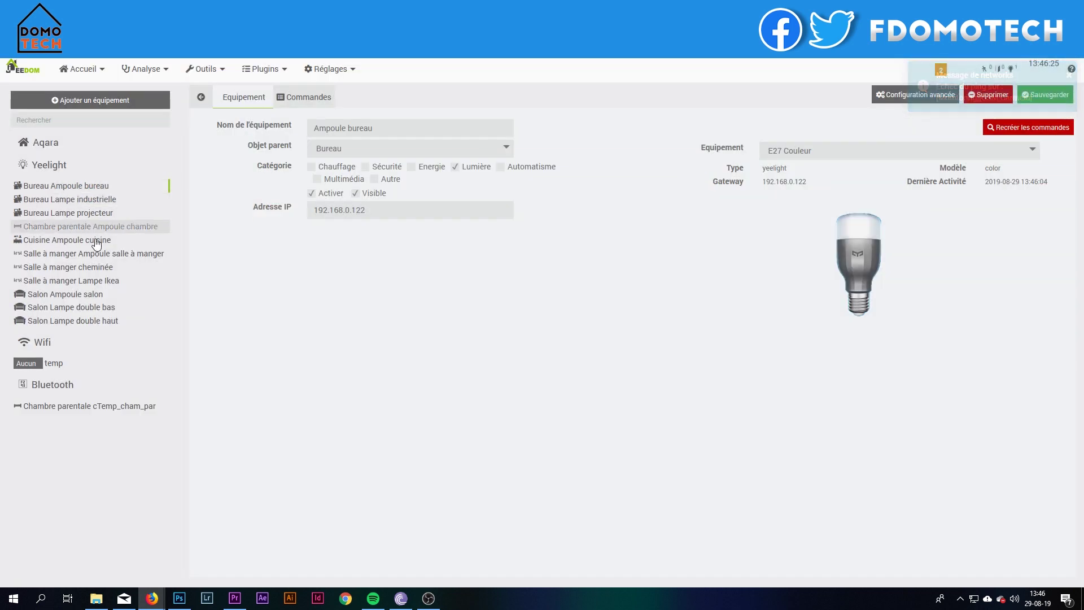
{"action": "left_click", "coordinate": [87, 255]}
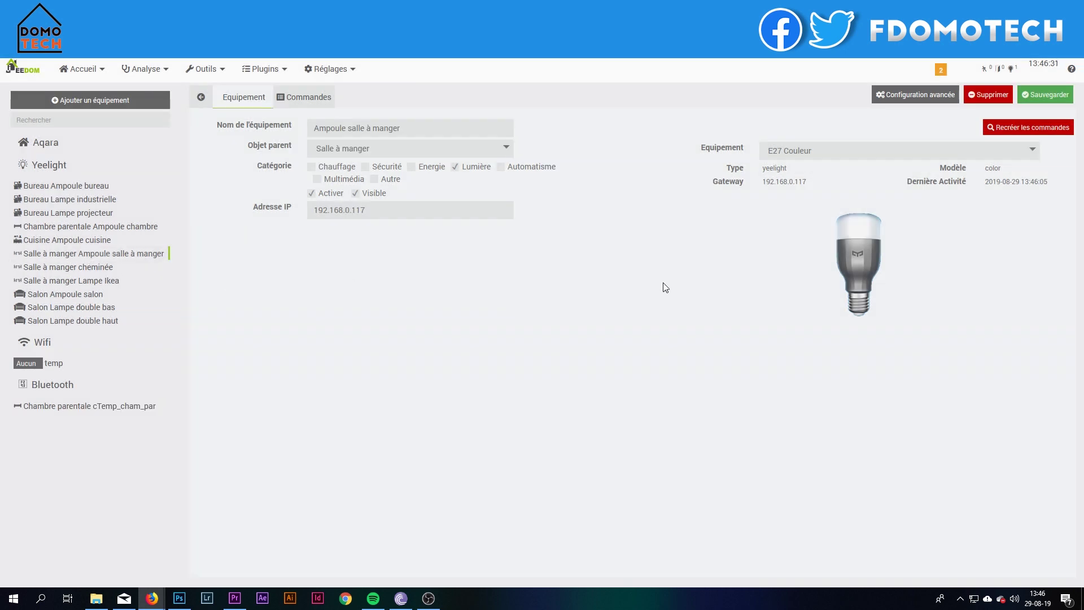
Step: Save the Ampoule salle à manger equipment
{"action": "left_click", "coordinate": [1046, 96]}
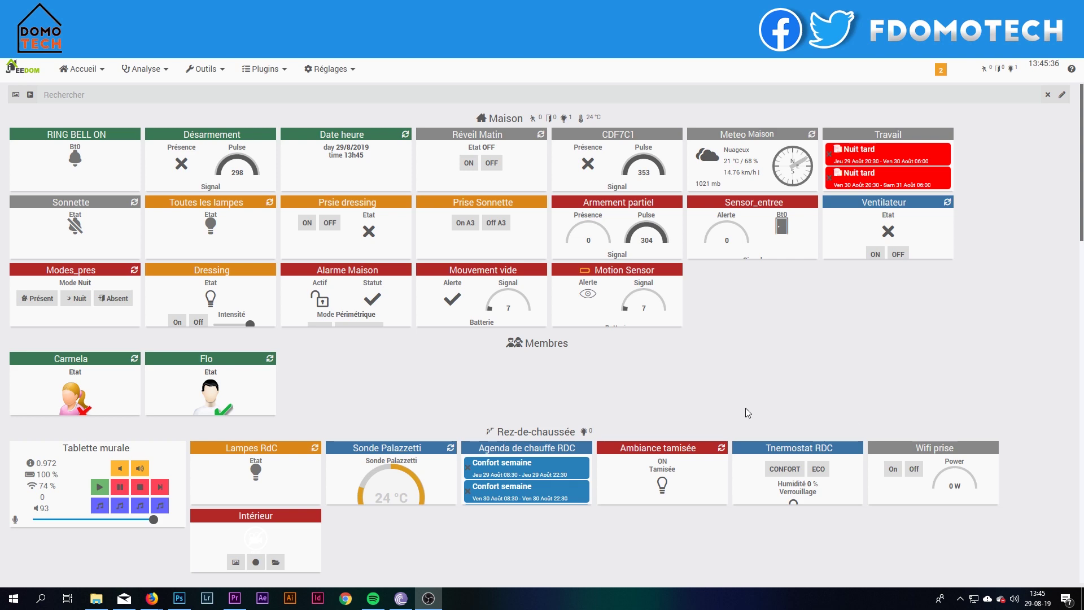
Step: Open Lampe Ikea from the dashboard's Salle à manger section and browse the Lampe projecteur, Ampoule bureau and Ampoule salle à manger equipment settings
{"action": "scroll", "coordinate": [737, 401], "scroll_direction": "down", "scroll_amount": 3}
{"action": "scroll", "coordinate": [733, 402], "scroll_direction": "down", "scroll_amount": 3}
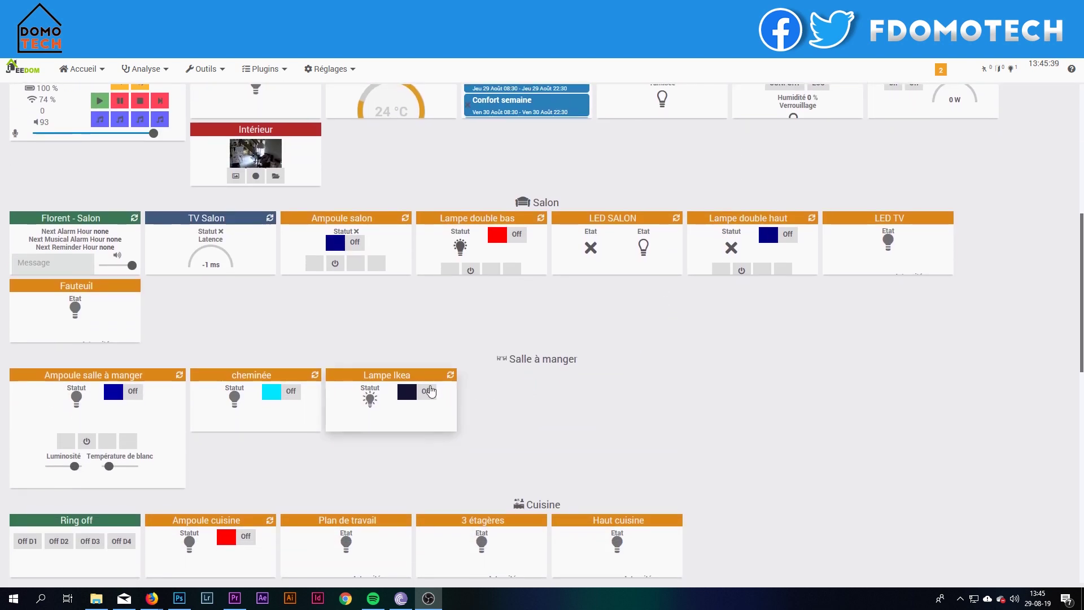
{"action": "left_click", "coordinate": [396, 376]}
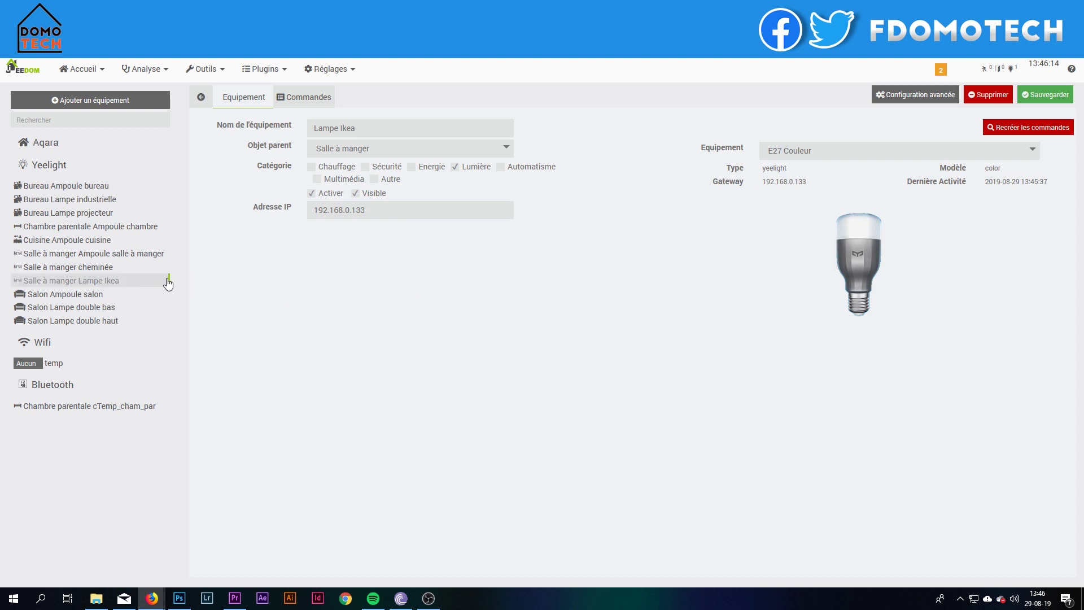
{"action": "left_click", "coordinate": [88, 211]}
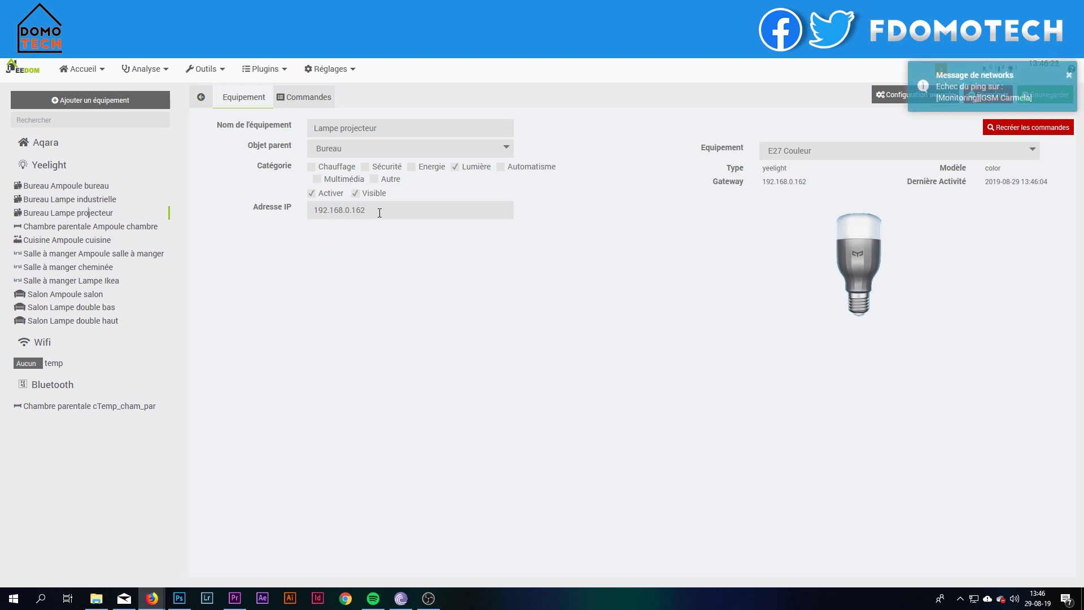
{"action": "left_click", "coordinate": [82, 191]}
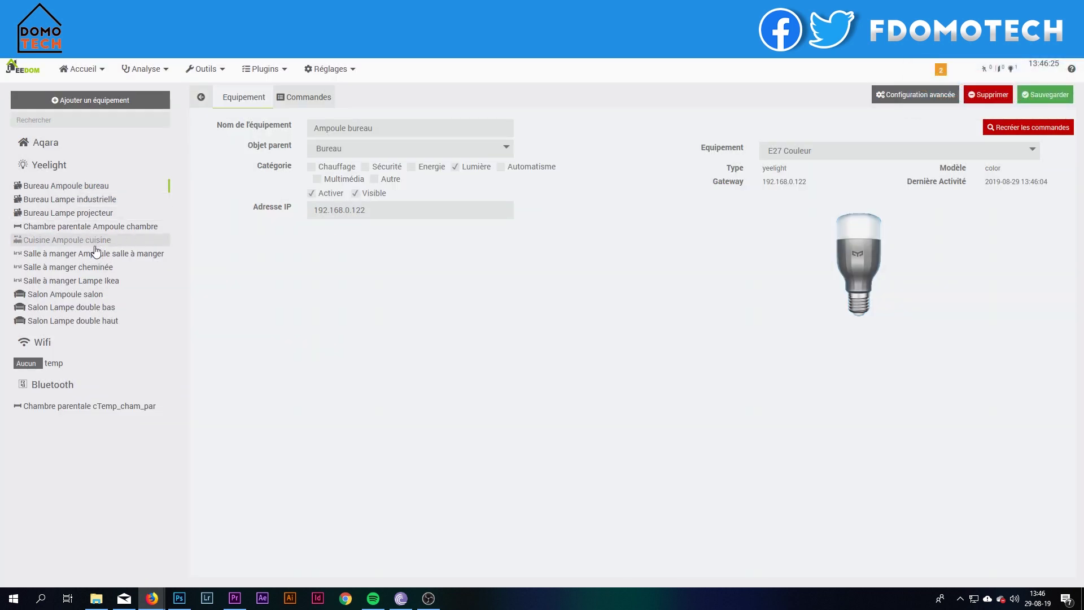
{"action": "left_click", "coordinate": [86, 255]}
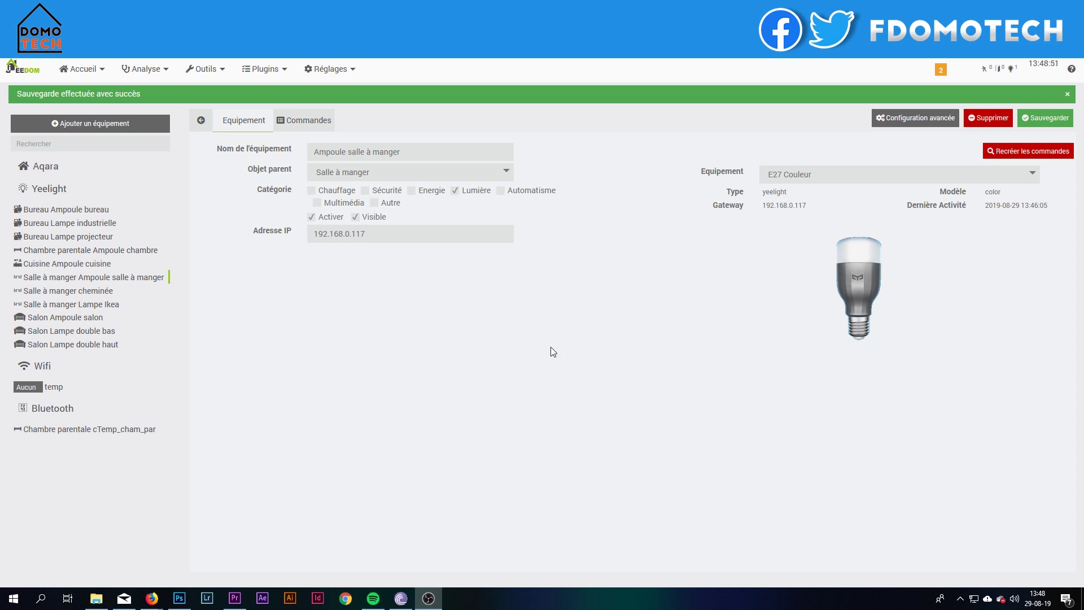
Step: Search the scenarios for "ligh" and open the Lights_Alert scenario
{"action": "left_click", "coordinate": [215, 75]}
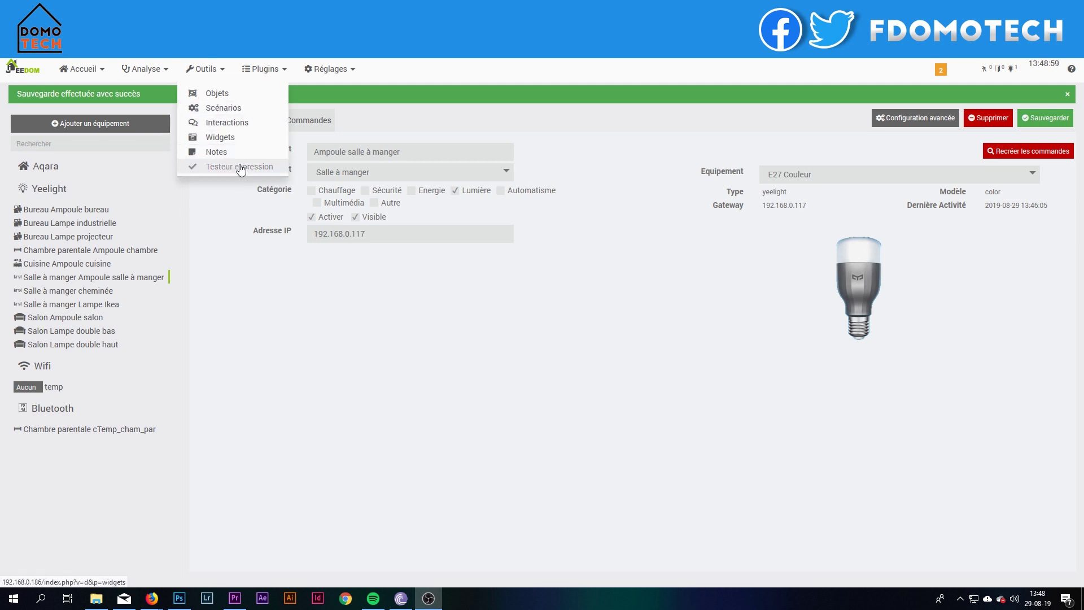
{"action": "left_click", "coordinate": [223, 110]}
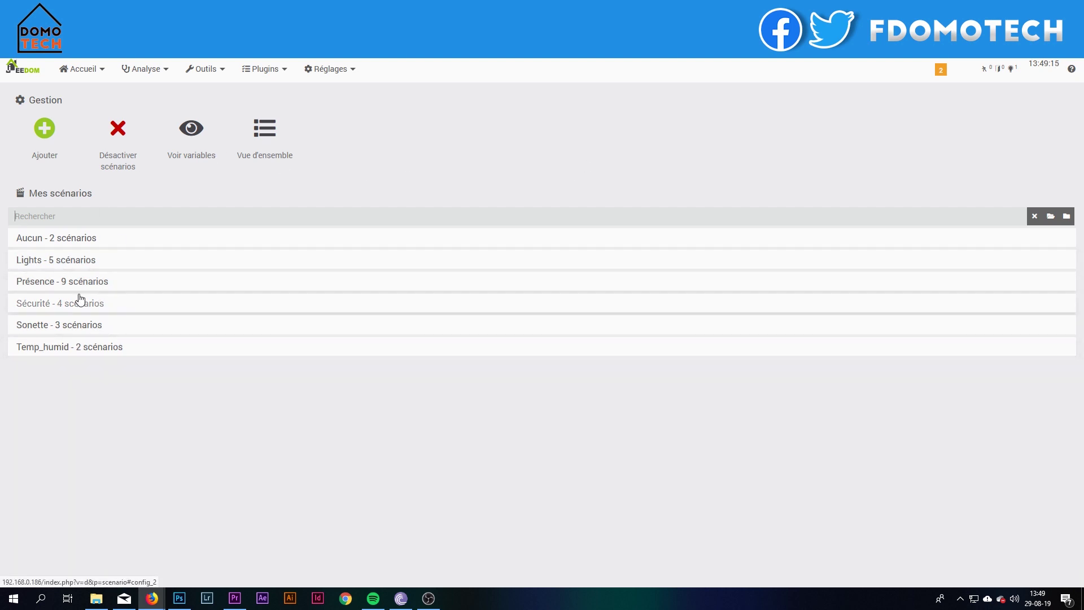
{"action": "left_click", "coordinate": [91, 214]}
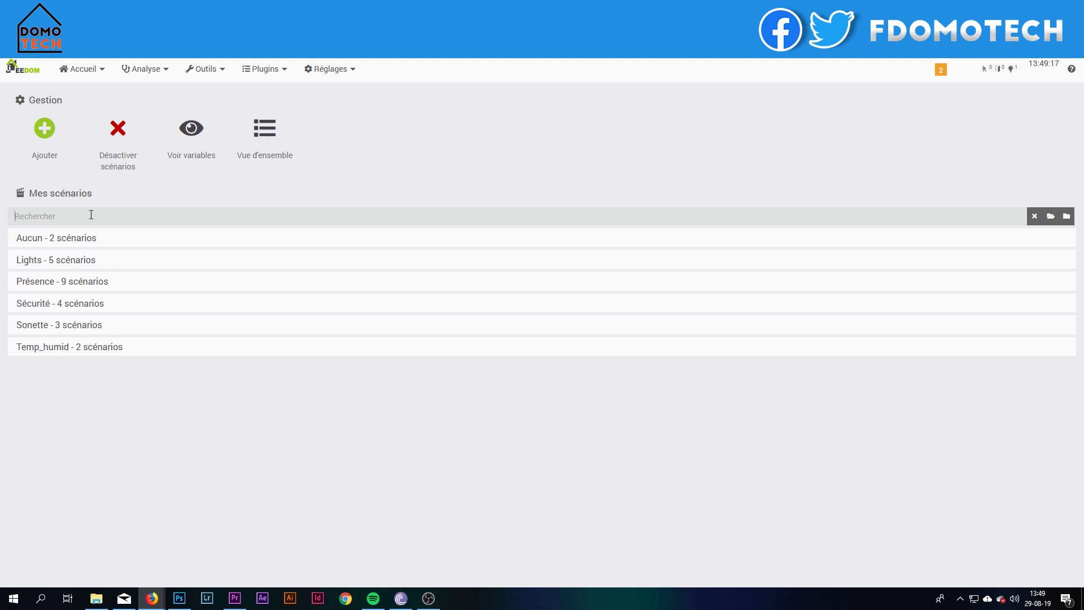
{"action": "type", "text": "ligh"}
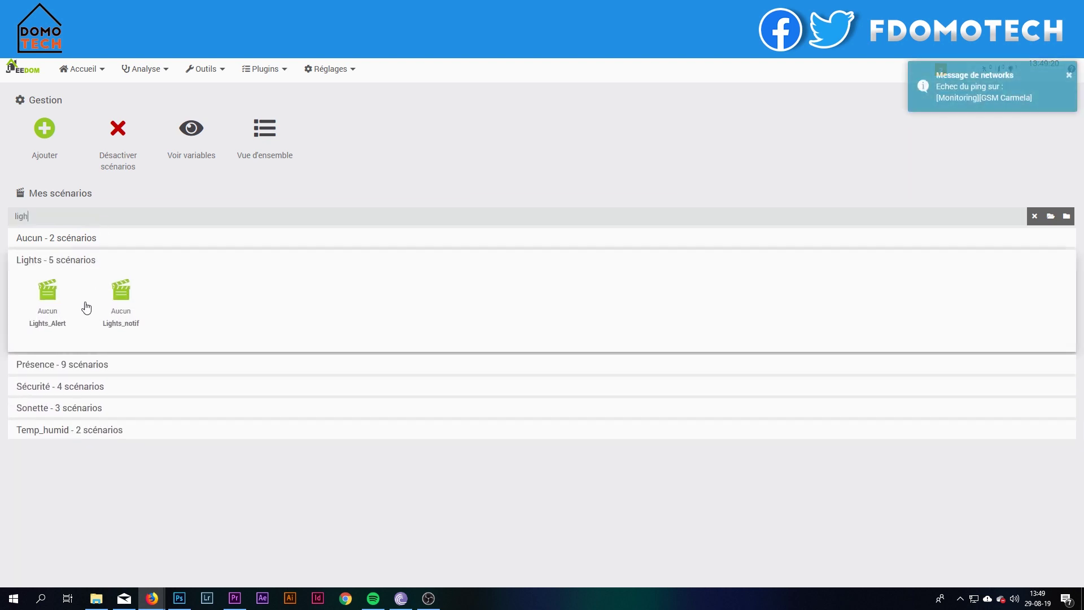
{"action": "left_click", "coordinate": [44, 297]}
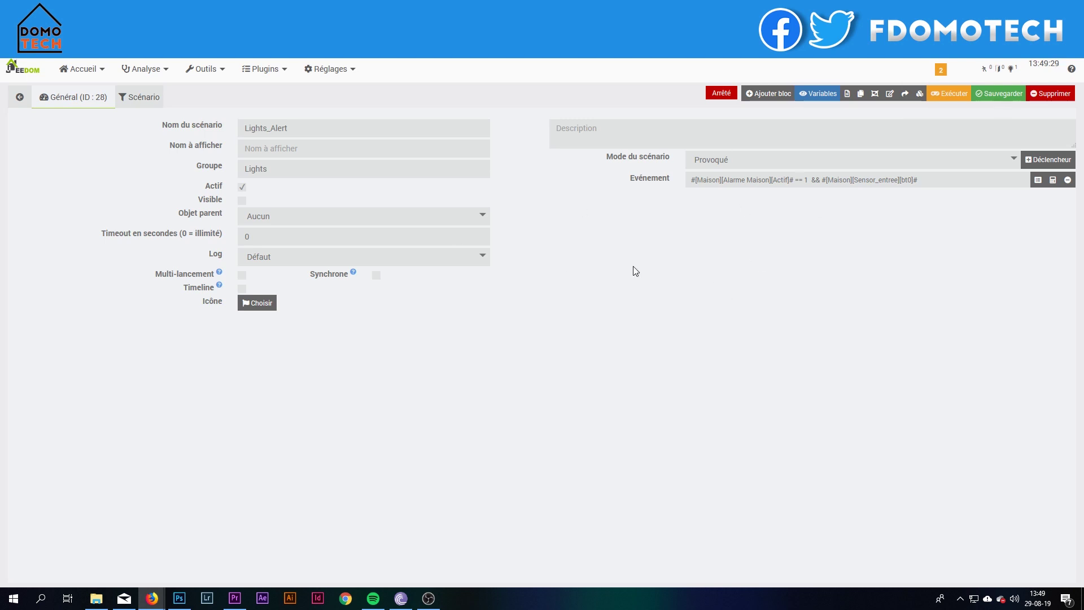
Step: Show the Lights_Alert scenario's blocks, run the scenario and view its execution log
{"action": "left_click", "coordinate": [141, 101]}
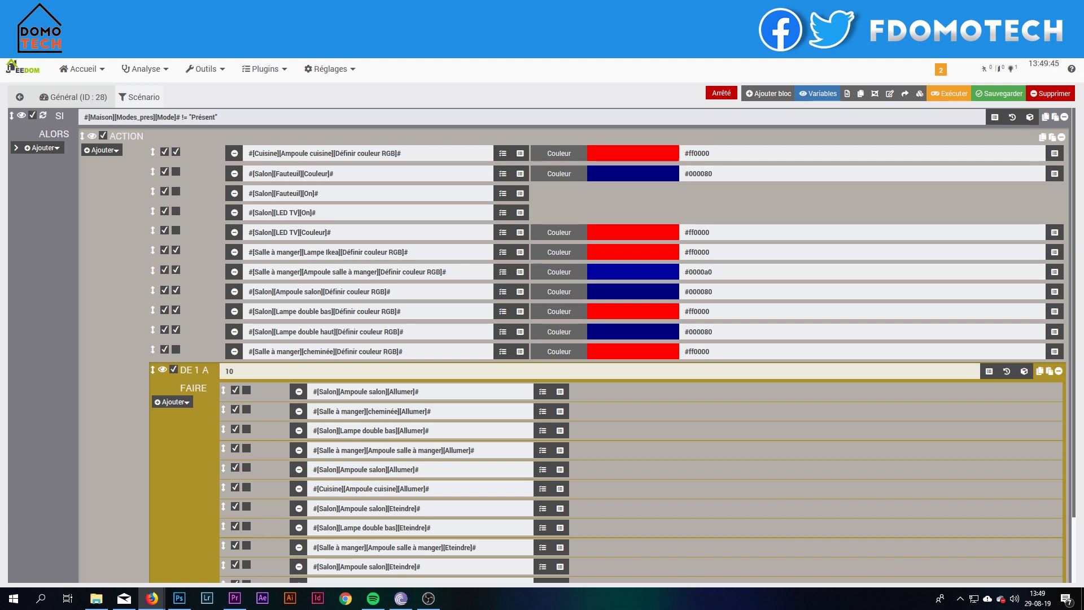
{"action": "left_click", "coordinate": [954, 93]}
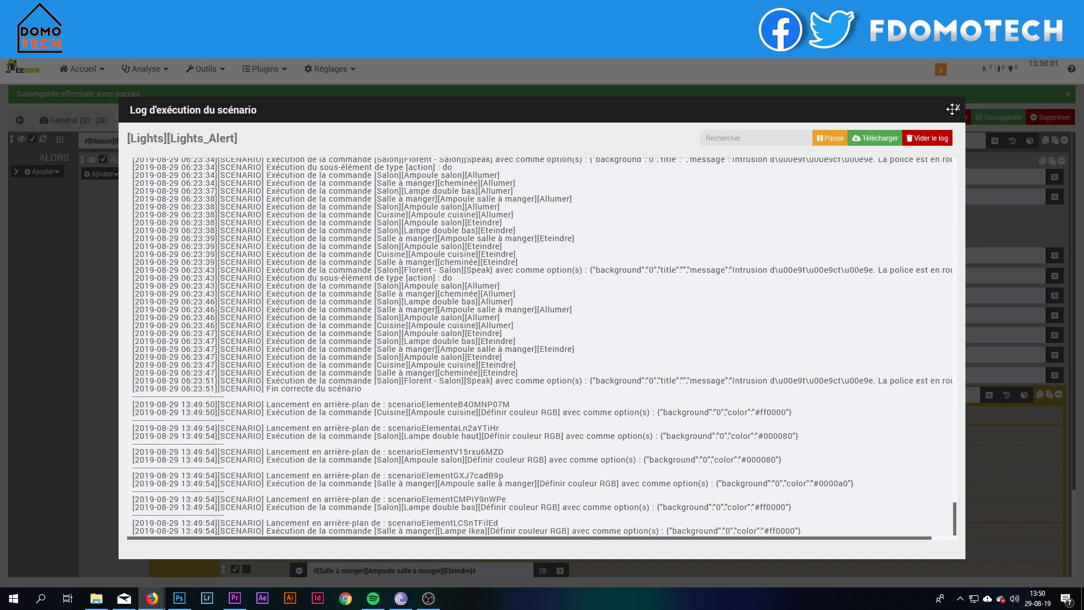
{"action": "left_click", "coordinate": [958, 108]}
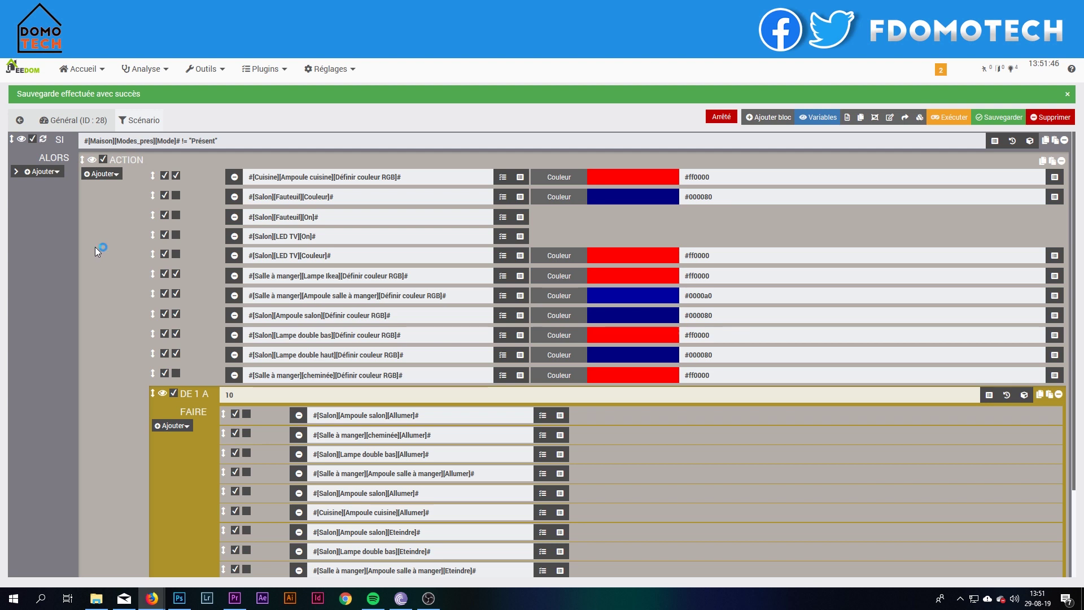
Step: Add a Si/Alors/Sinon block at the end of the Lights_Alert scenario and remove it again
{"action": "left_click", "coordinate": [77, 126]}
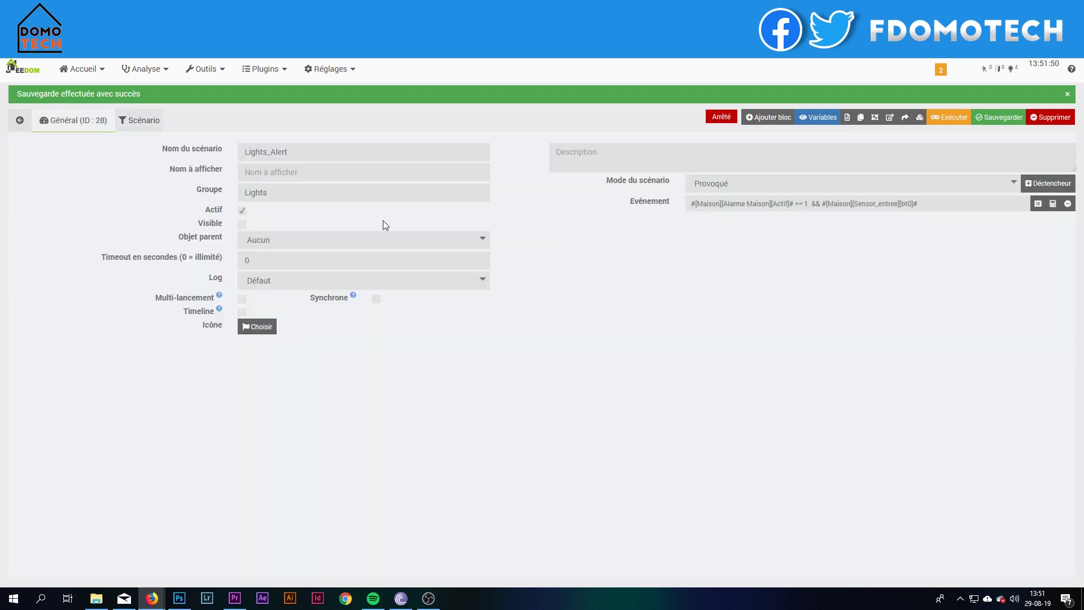
{"action": "left_click", "coordinate": [774, 117]}
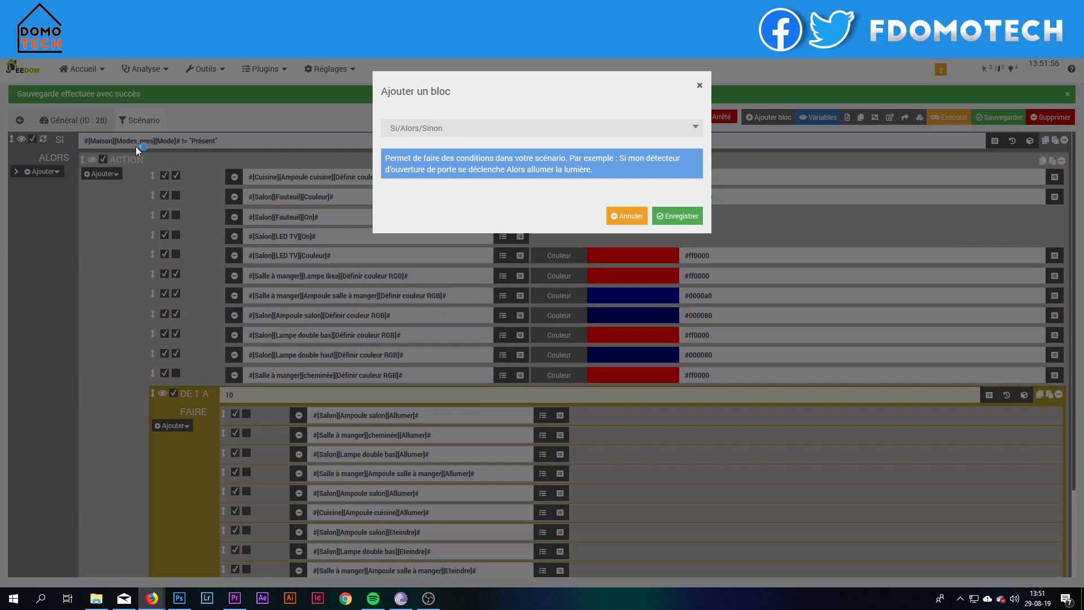
{"action": "left_click", "coordinate": [683, 217]}
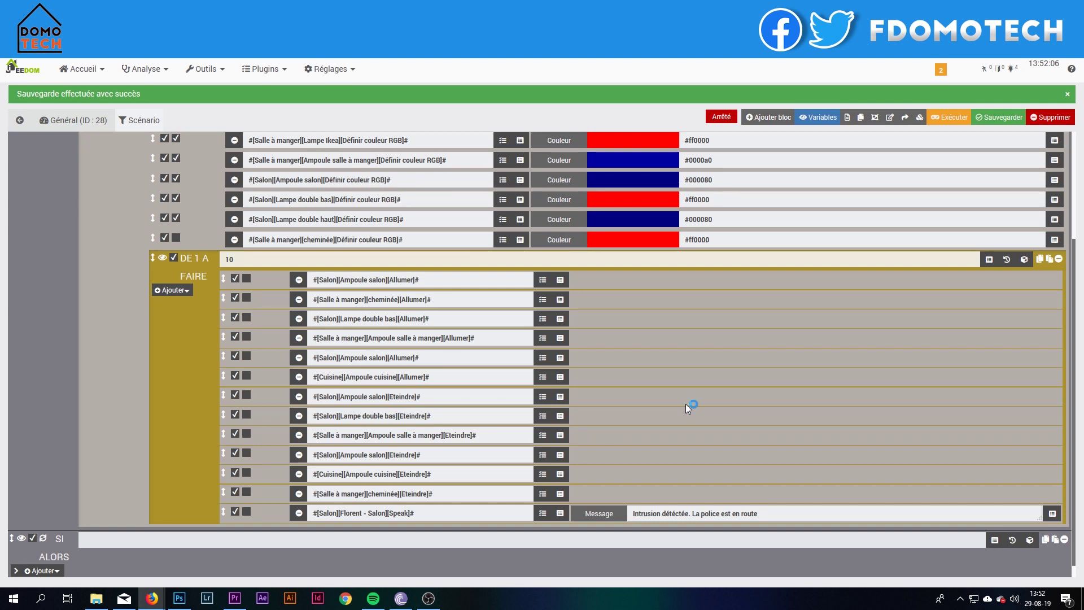
{"action": "scroll", "coordinate": [686, 404], "scroll_direction": "up", "scroll_amount": 1}
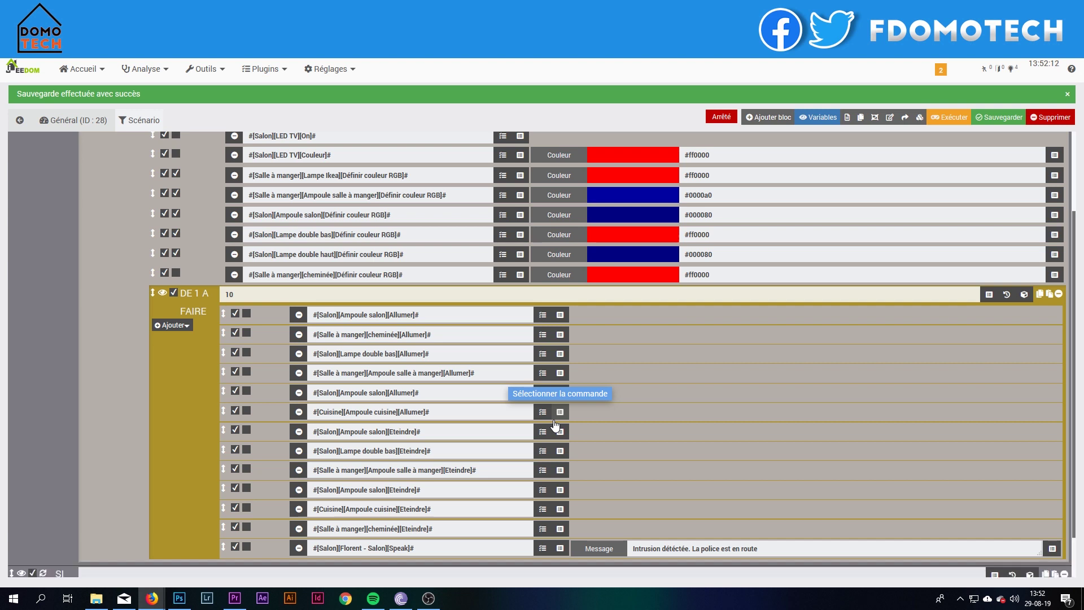
{"action": "scroll", "coordinate": [571, 462], "scroll_direction": "down", "scroll_amount": 1}
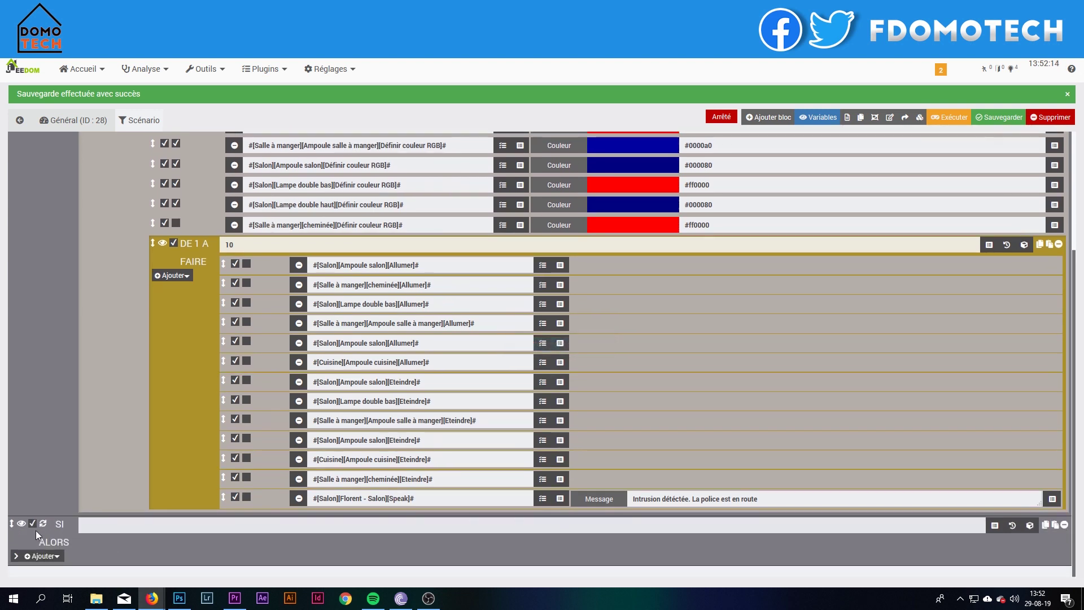
{"action": "scroll", "coordinate": [54, 533], "scroll_direction": "up", "scroll_amount": 1}
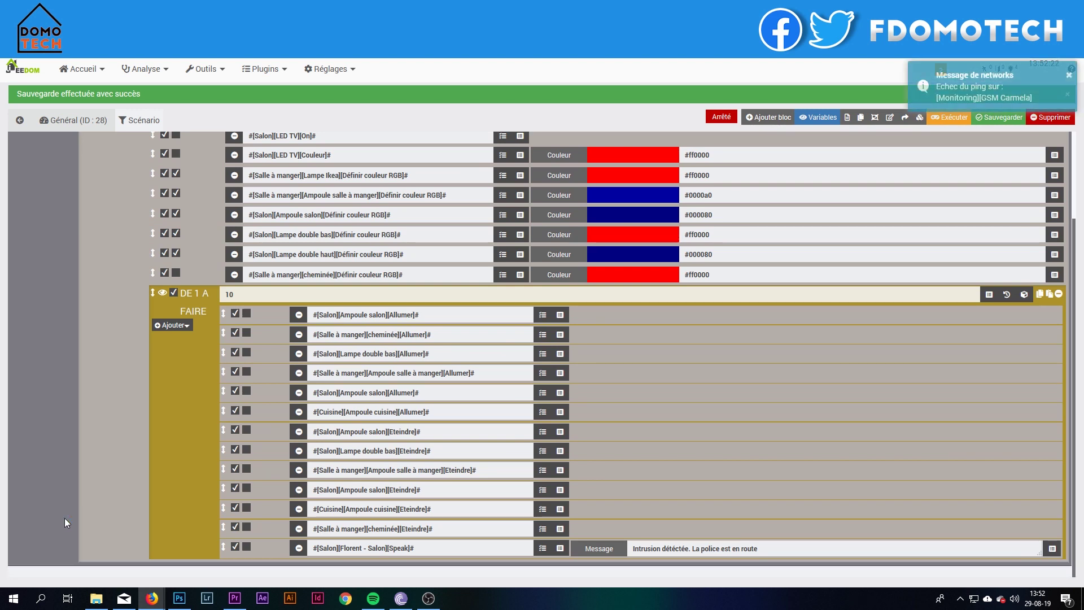
{"action": "left_click", "coordinate": [430, 601]}
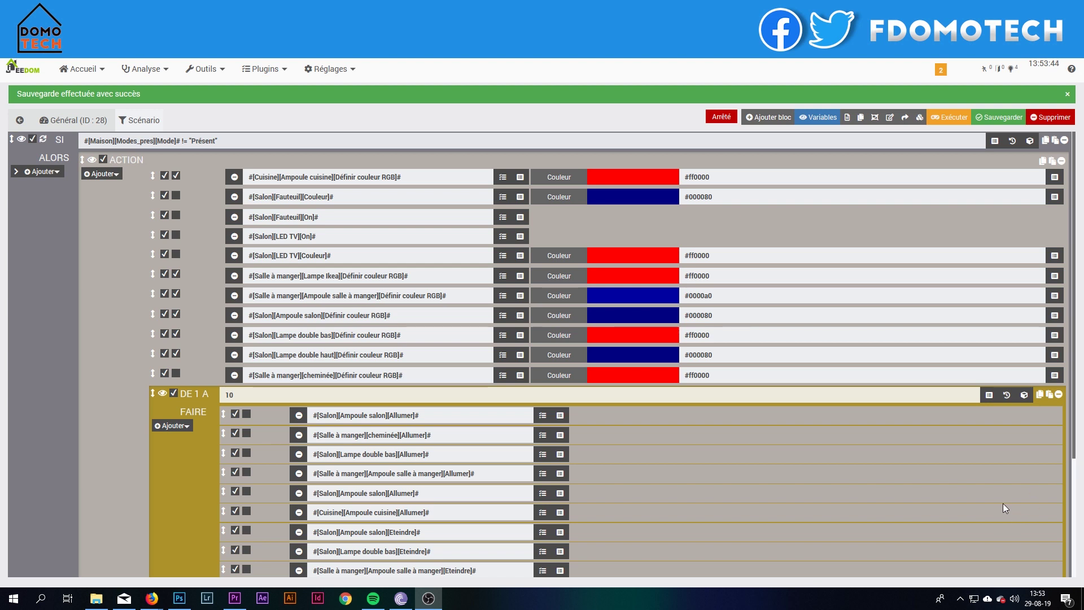
Step: Copy the DE 1 A 10 loop block, paste it below the ACTION block and replace that ACTION block with another copy
{"action": "left_click", "coordinate": [1041, 400]}
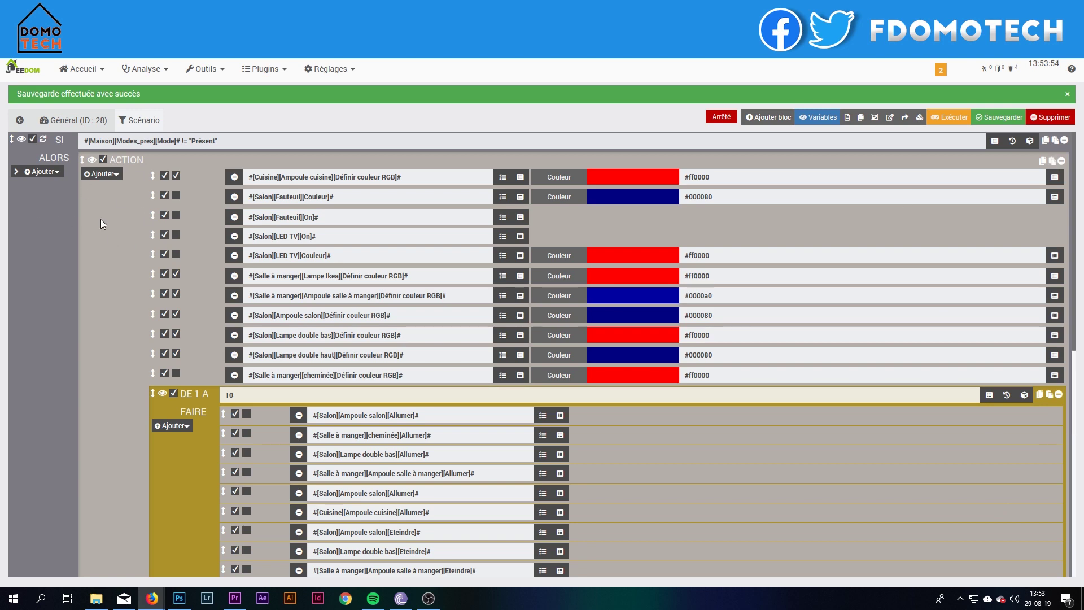
{"action": "scroll", "coordinate": [119, 191], "scroll_direction": "down", "scroll_amount": 10}
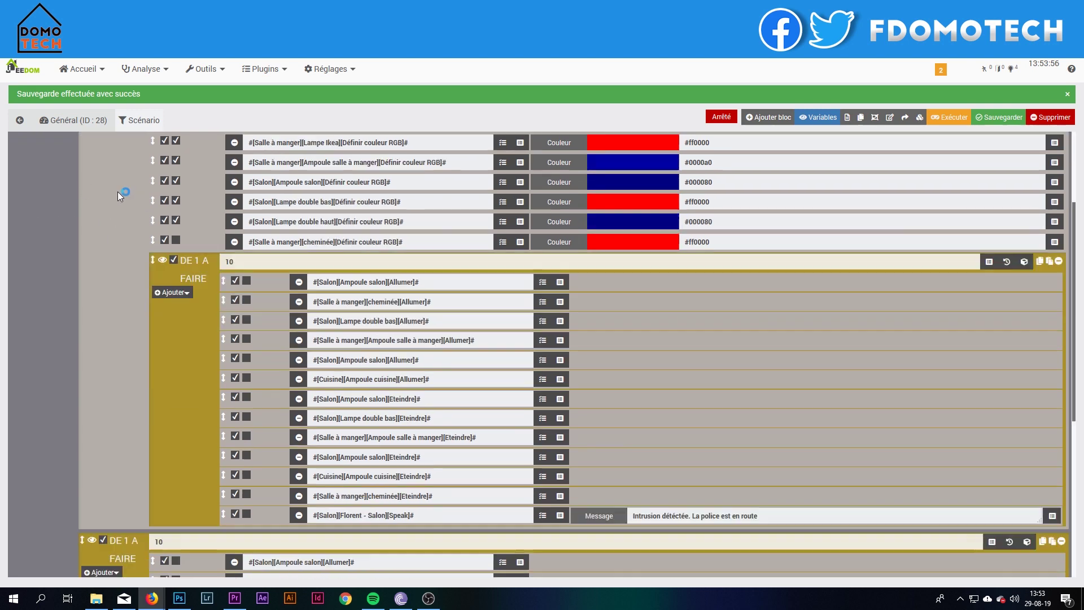
{"action": "scroll", "coordinate": [421, 341], "scroll_direction": "up", "scroll_amount": 5}
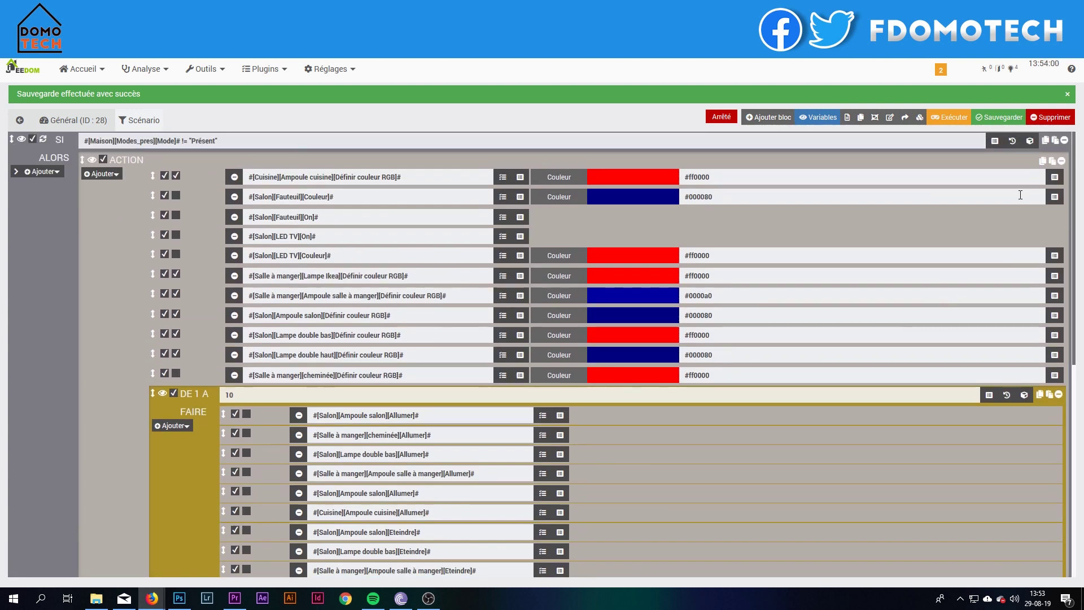
{"action": "left_click", "coordinate": [1053, 163], "text": "ctrl"}
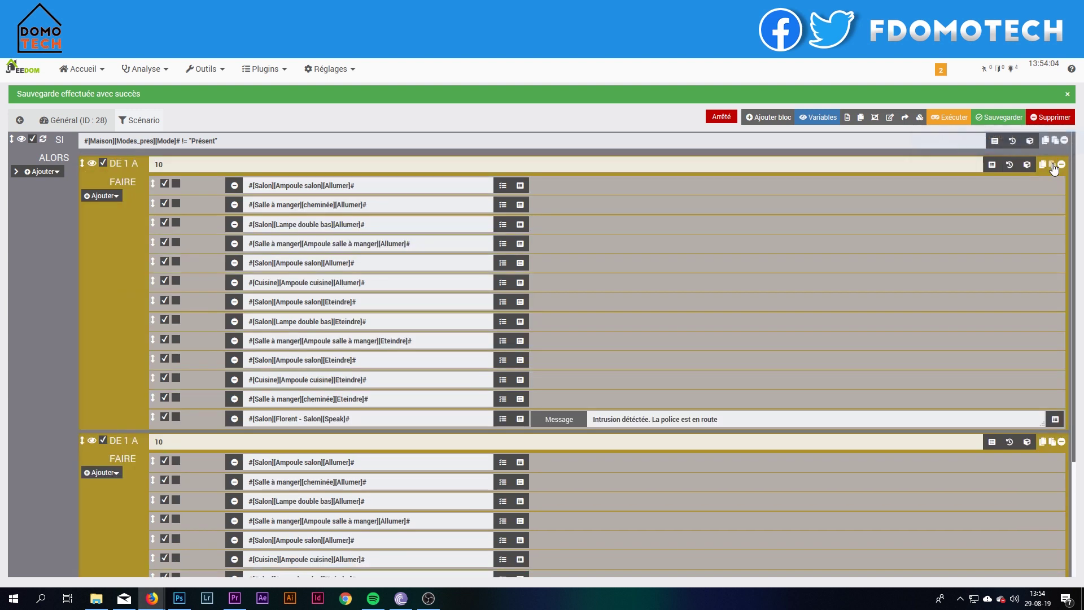